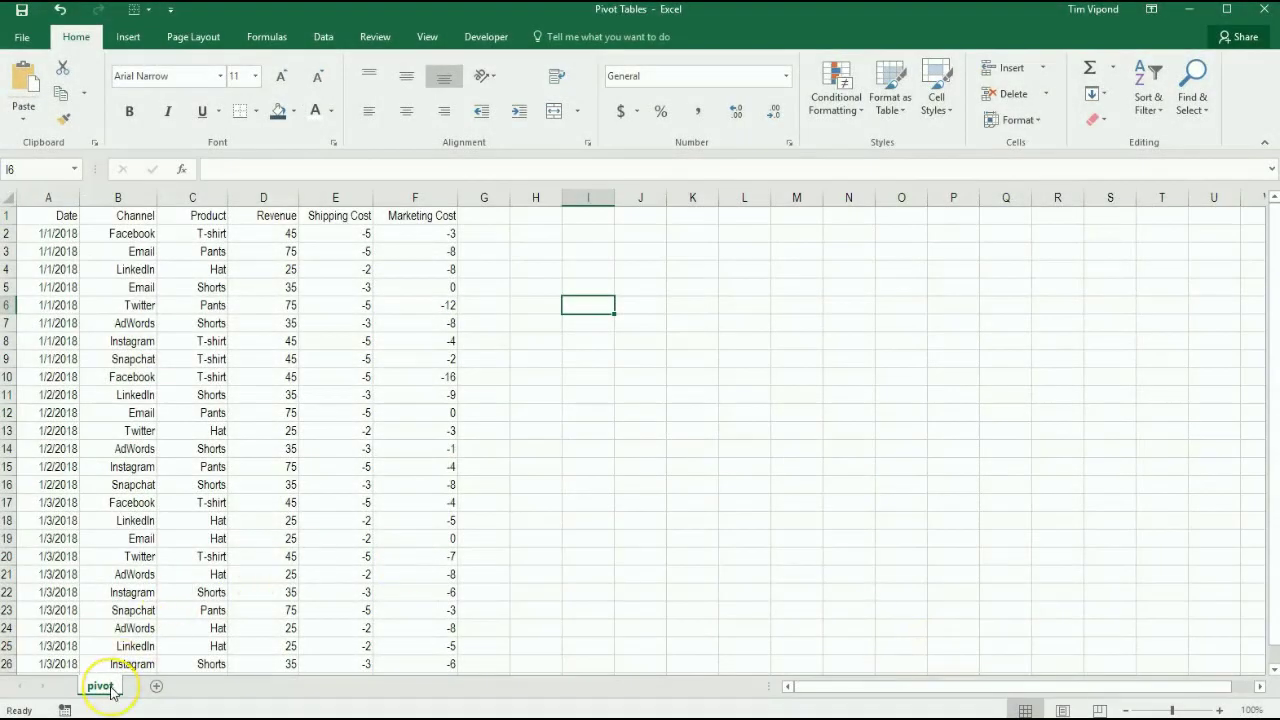
# - Review the sales data table's channel, product, revenue, shipping and marketing cost values
pyautogui.click(34, 216)
pyautogui.hotkey('ctrl', 'a')
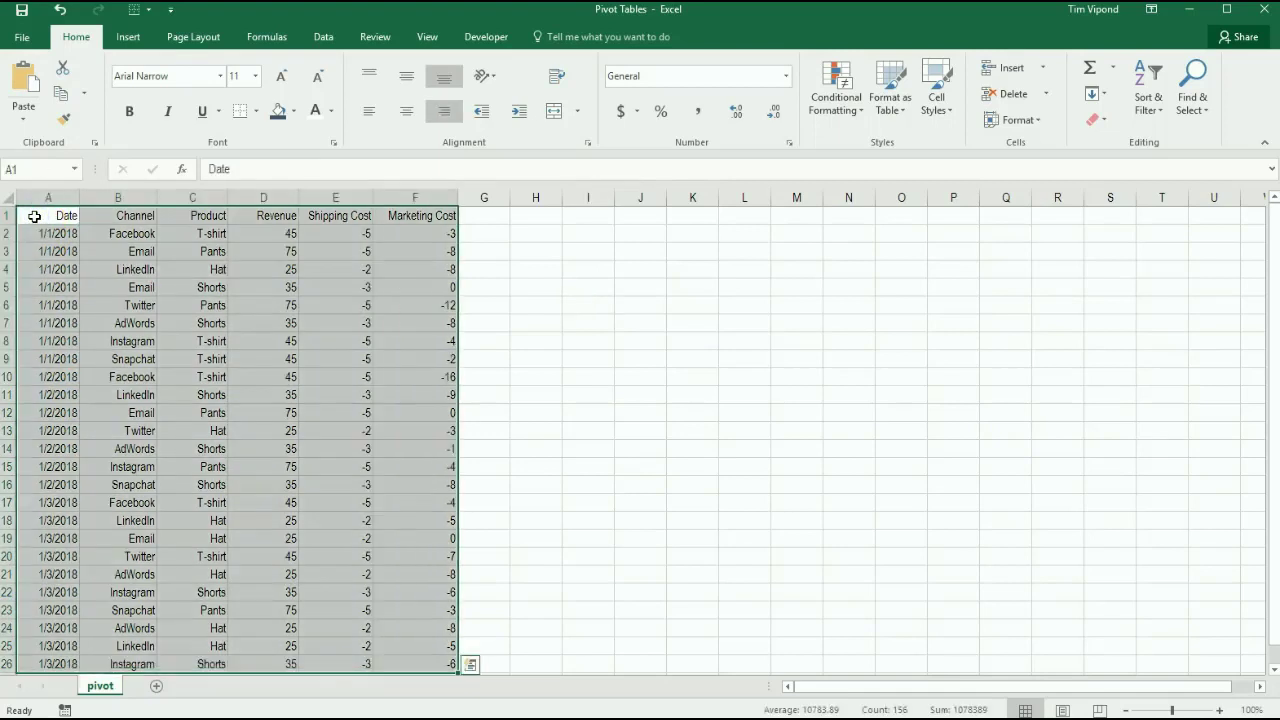
pyautogui.click(515, 298)
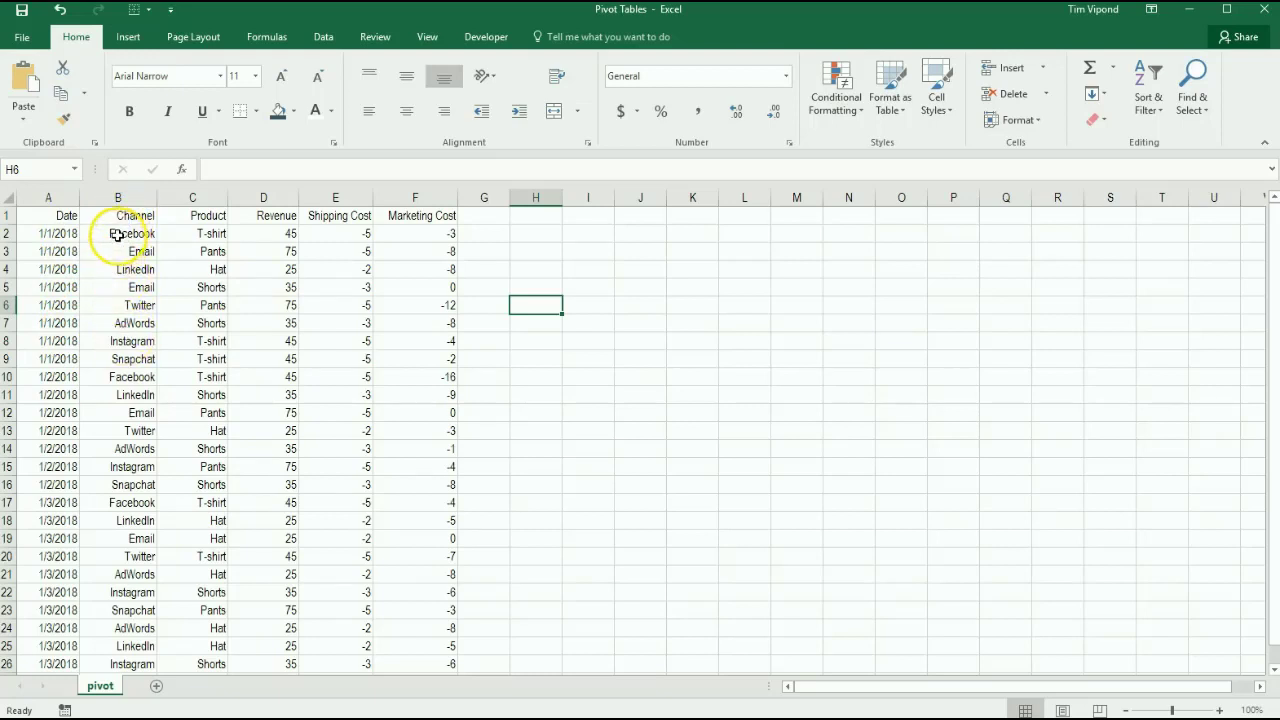
pyautogui.click(120, 269)
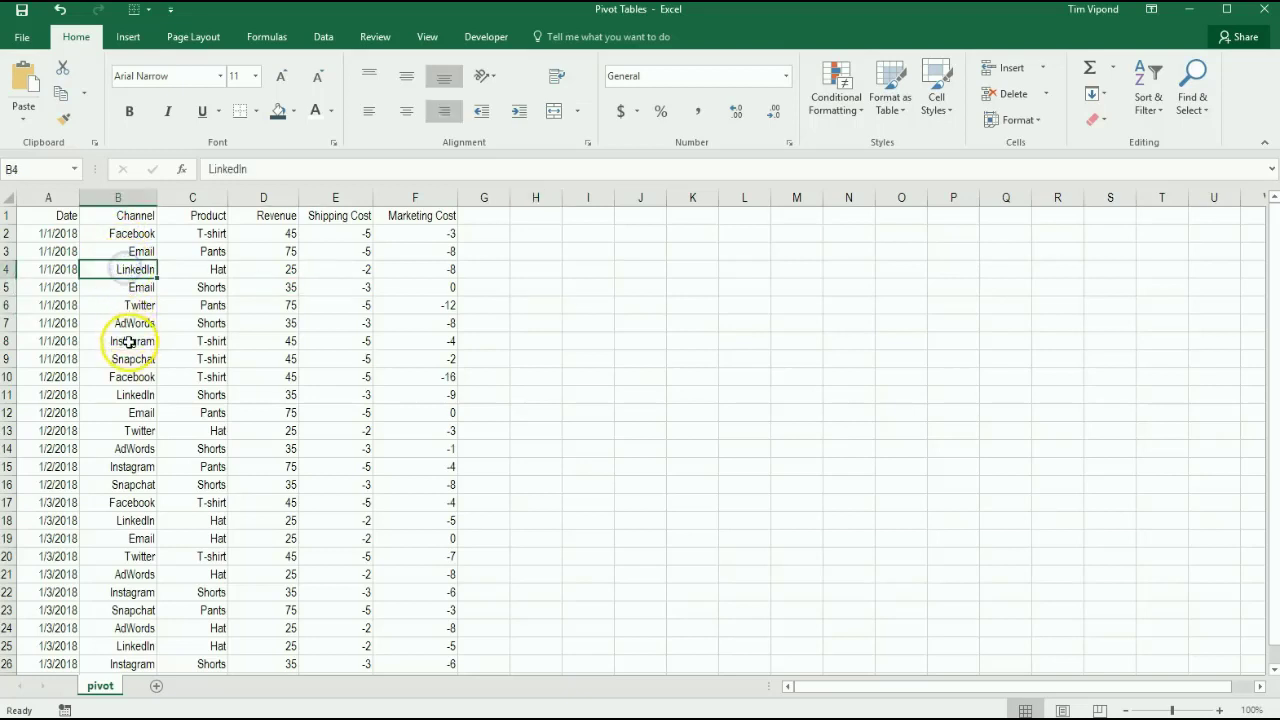
pyautogui.click(120, 324)
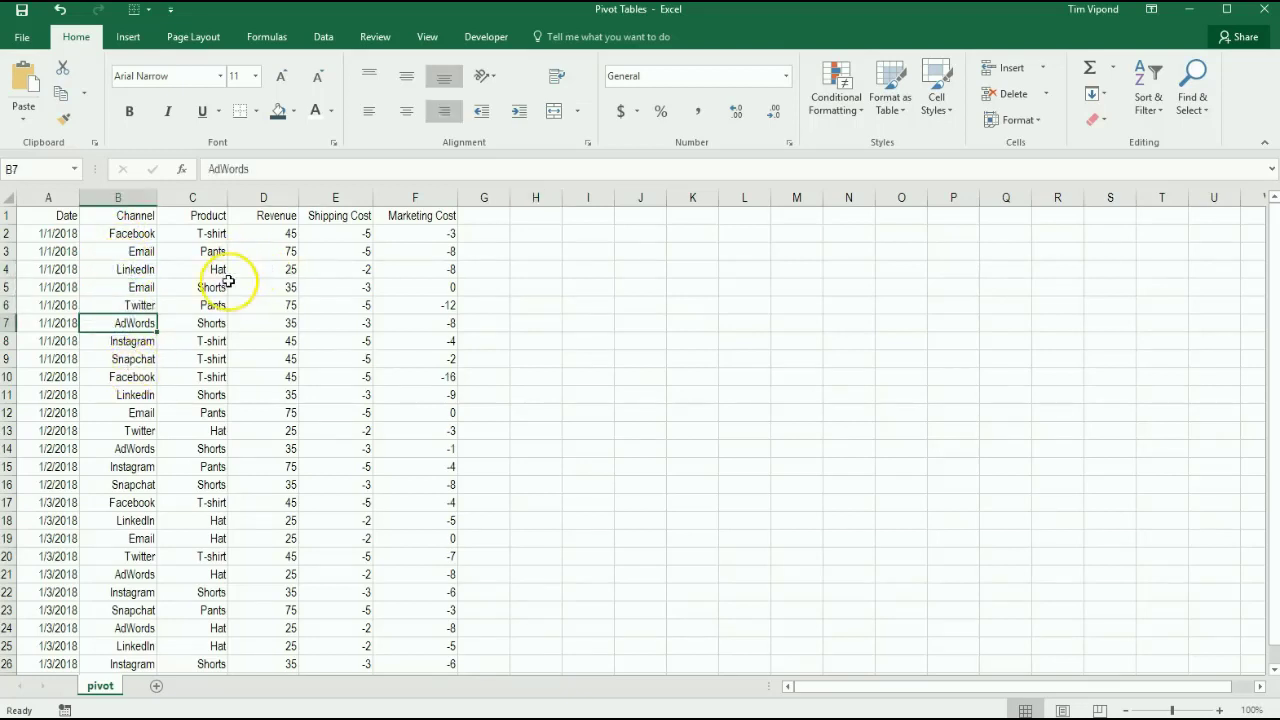
pyautogui.moveTo(197, 263); pyautogui.dragTo(194, 331)
pyautogui.moveTo(265, 270); pyautogui.dragTo(273, 353)
pyautogui.moveTo(336, 305); pyautogui.dragTo(355, 358)
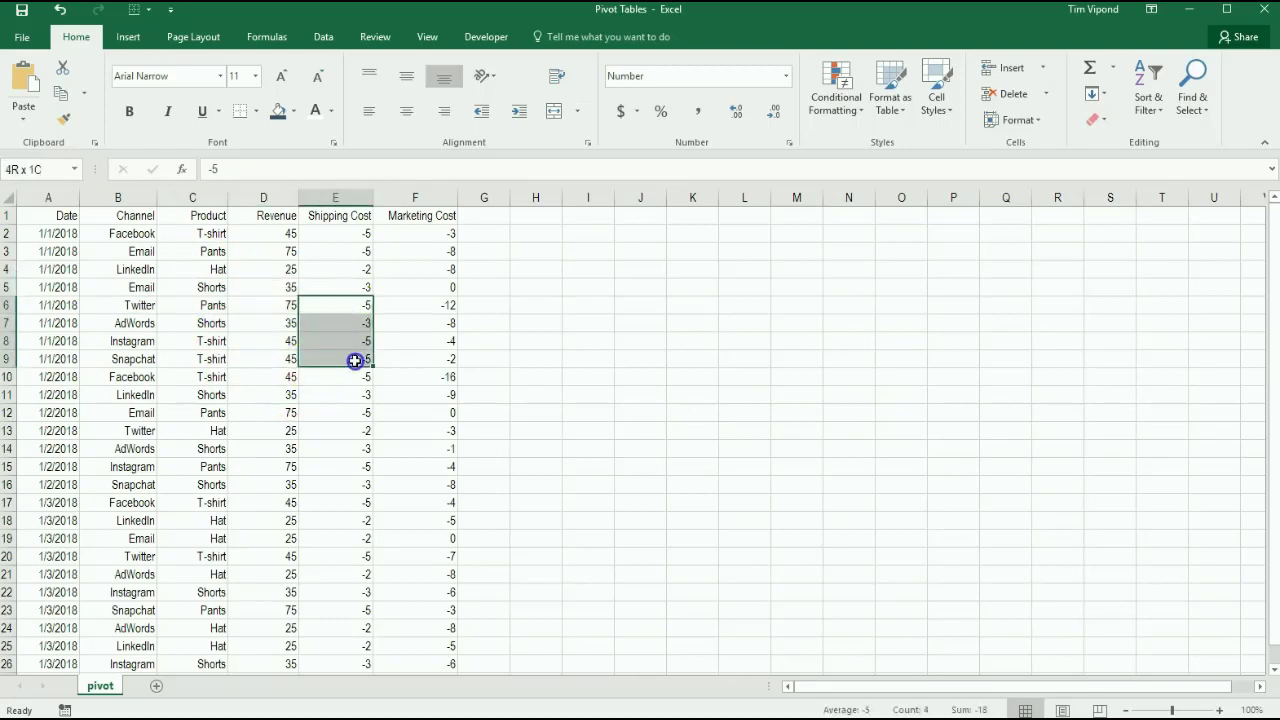
pyautogui.moveTo(423, 306); pyautogui.dragTo(434, 337)
pyautogui.click(525, 338)
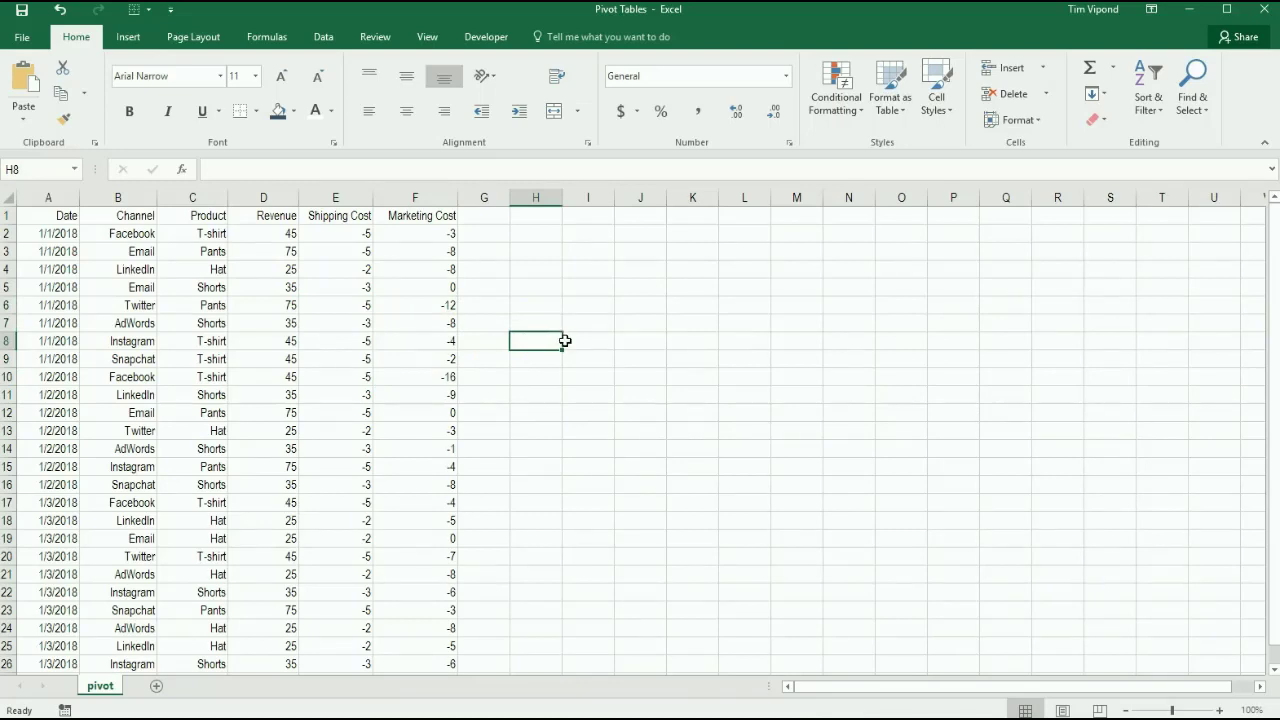
# - Insert a PivotTable from pivot!$A$1:$F$26 placed at cell I4 on the existing sheet
pyautogui.click(565, 274)
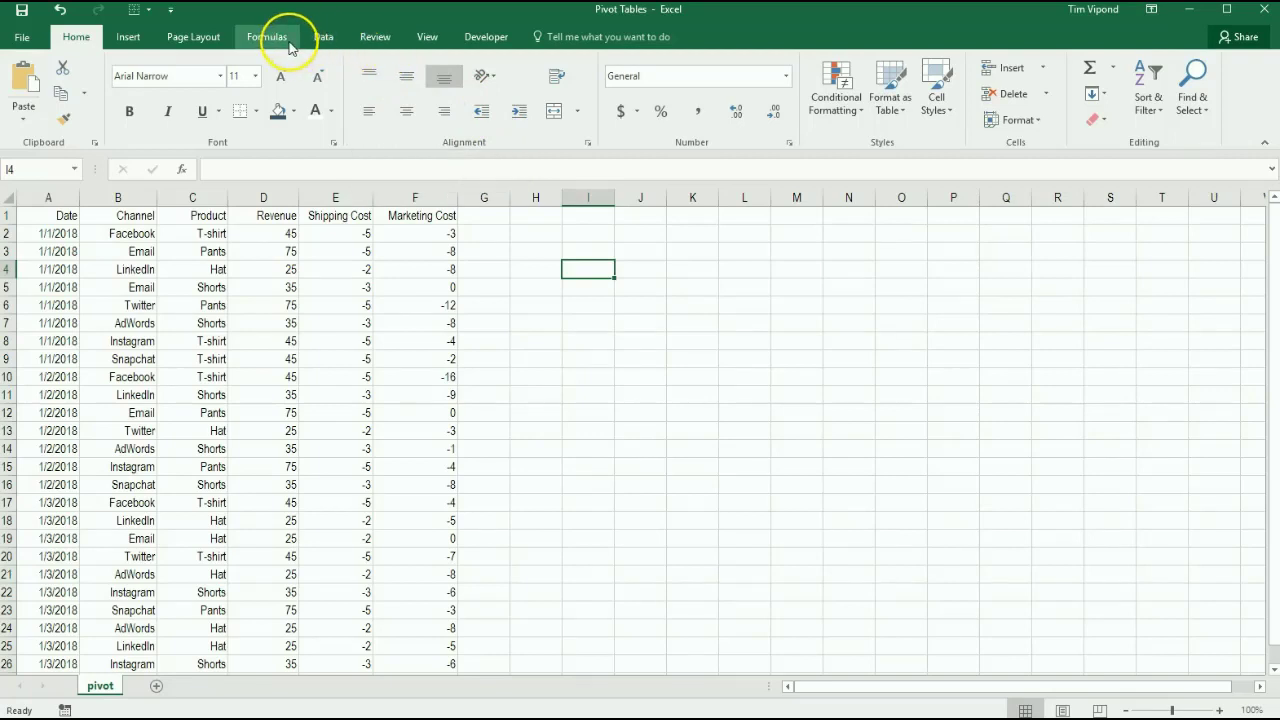
pyautogui.click(121, 40)
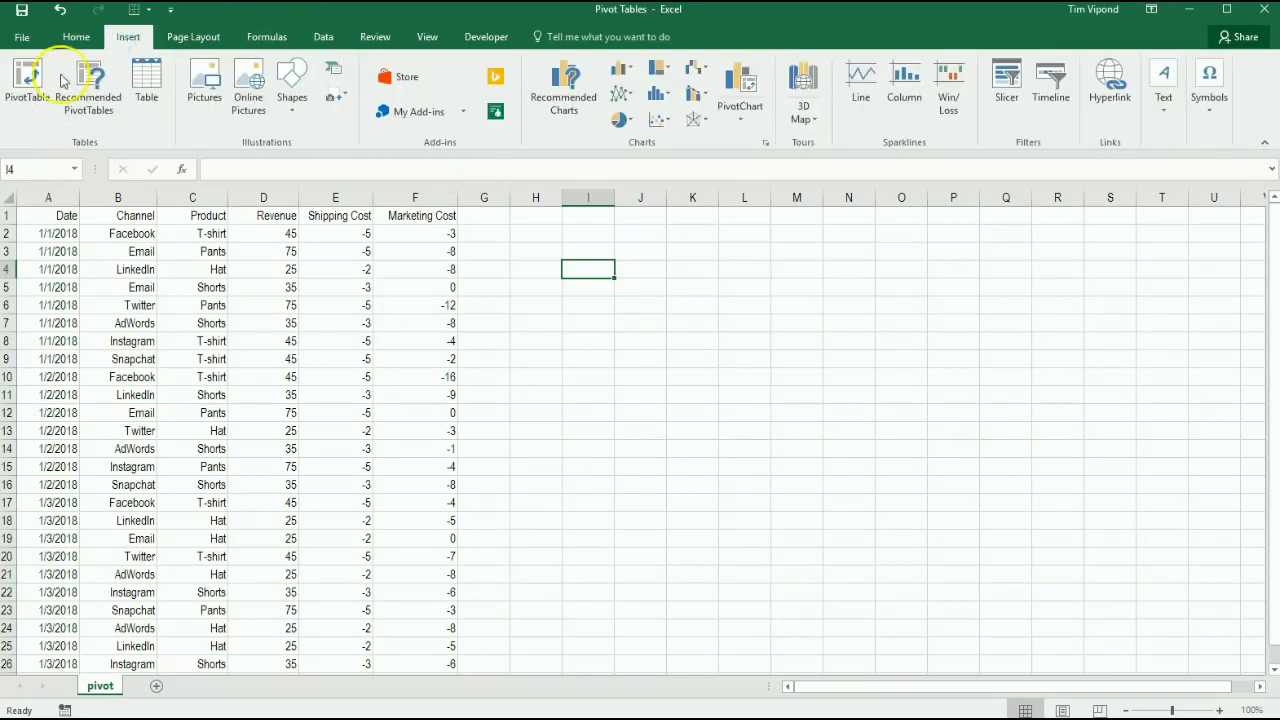
pyautogui.click(28, 96)
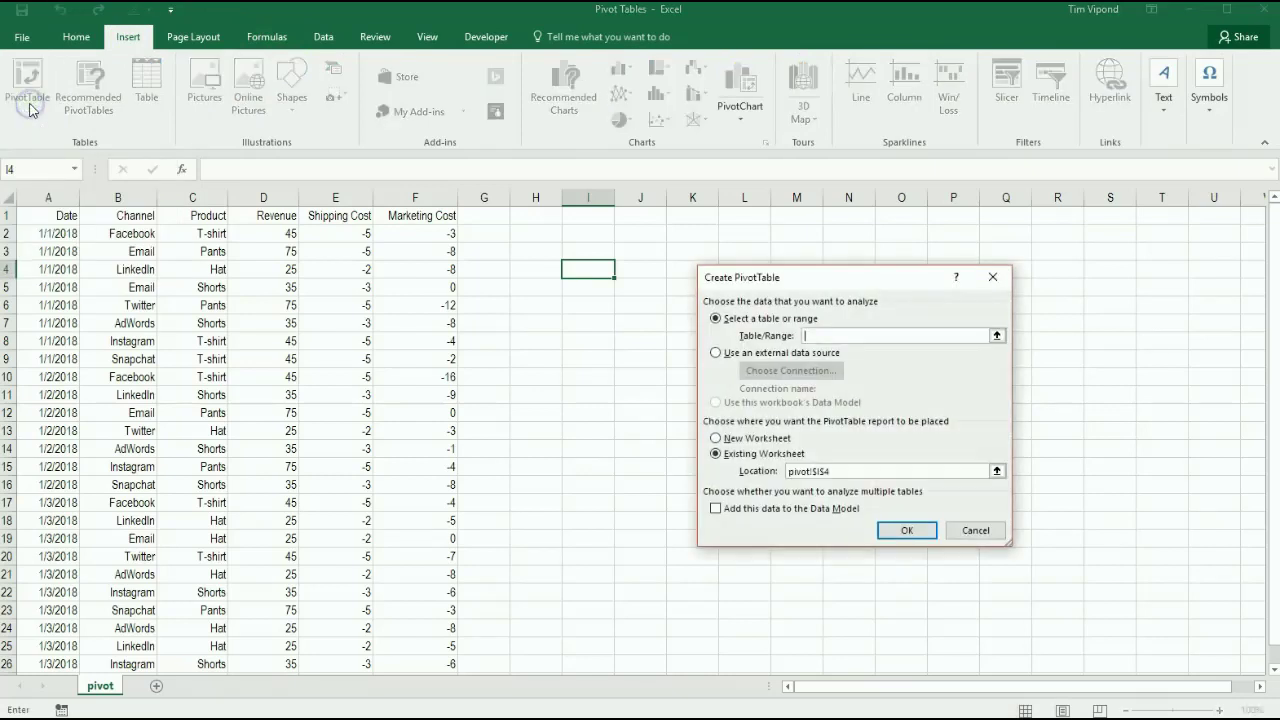
pyautogui.click(48, 230)
pyautogui.hotkey('ctrl', 'a')
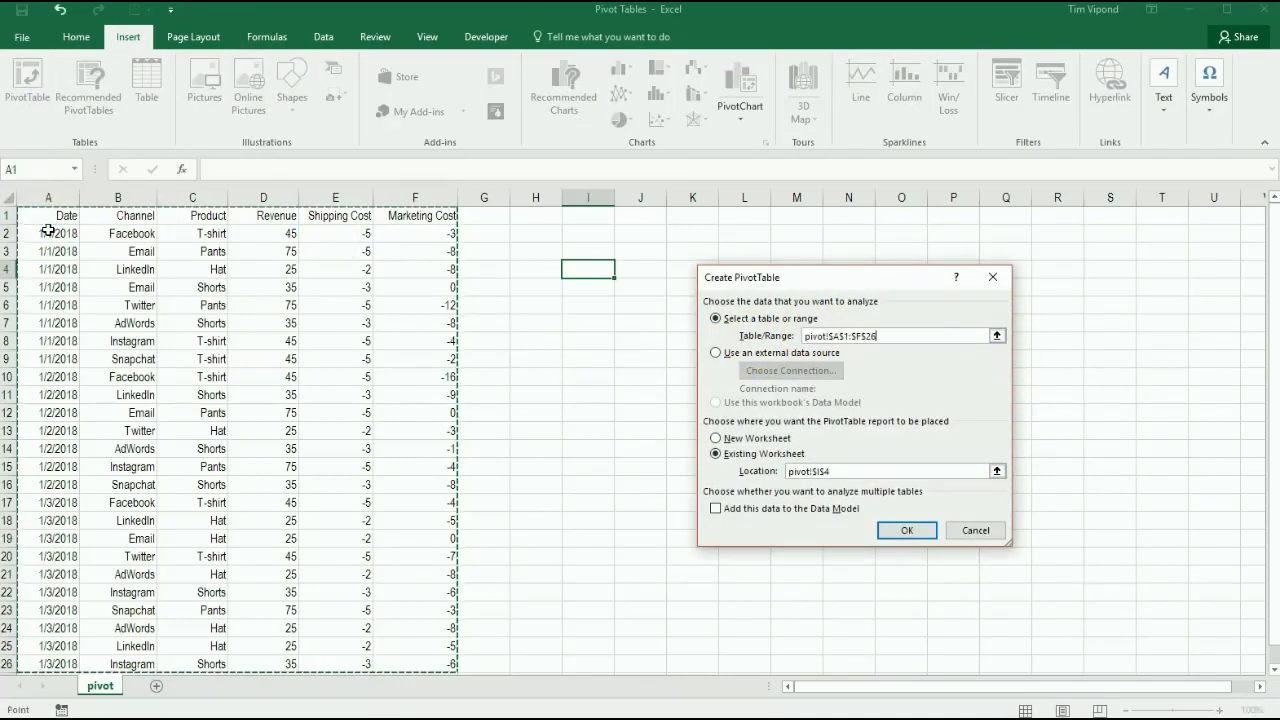
pyautogui.click(898, 531)
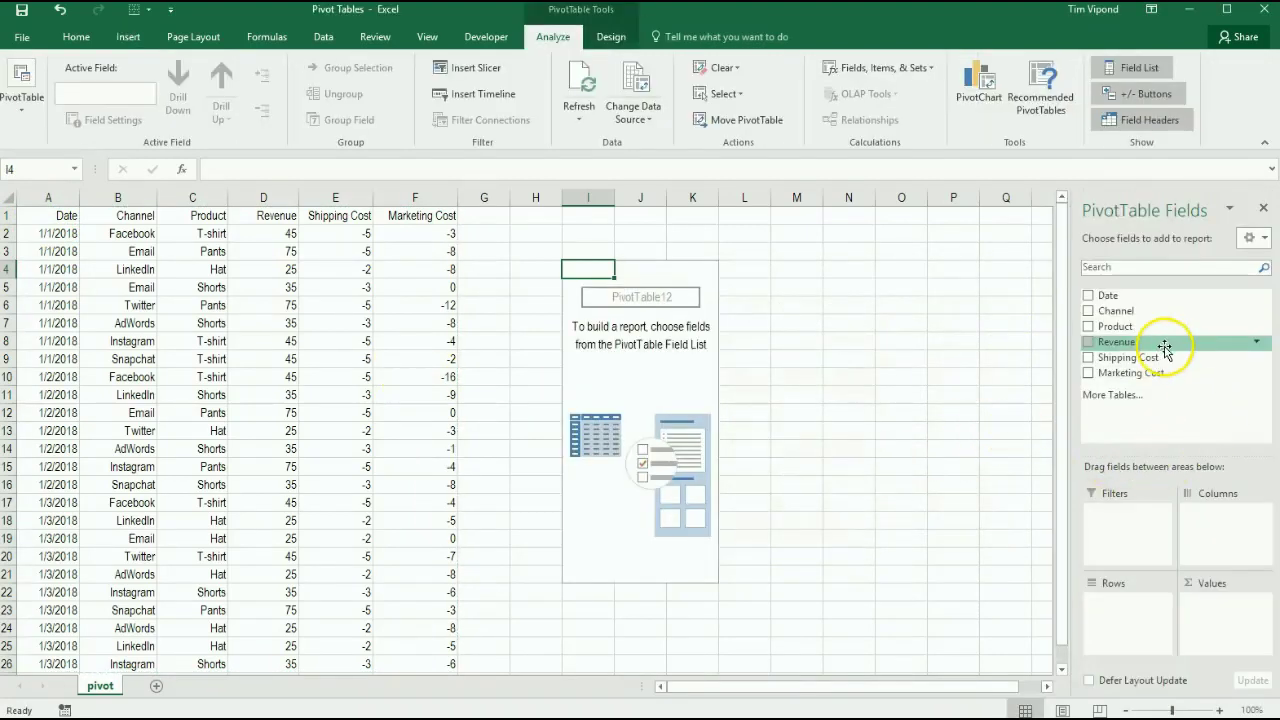
# - Put Product in the pivot Rows and Date in Columns, listing Hat through T-shirt by 1/1–1/3/2018
pyautogui.moveTo(1140, 311); pyautogui.dragTo(1095, 600)
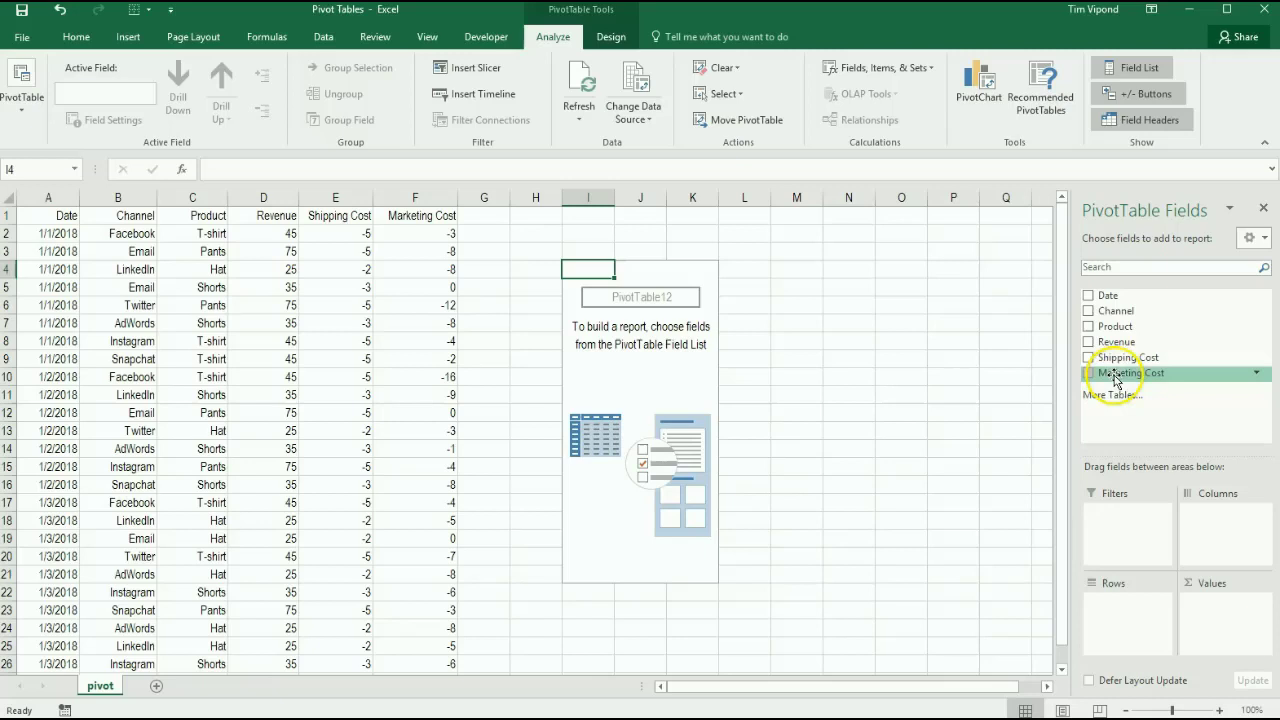
pyautogui.moveTo(1112, 331); pyautogui.dragTo(1122, 612)
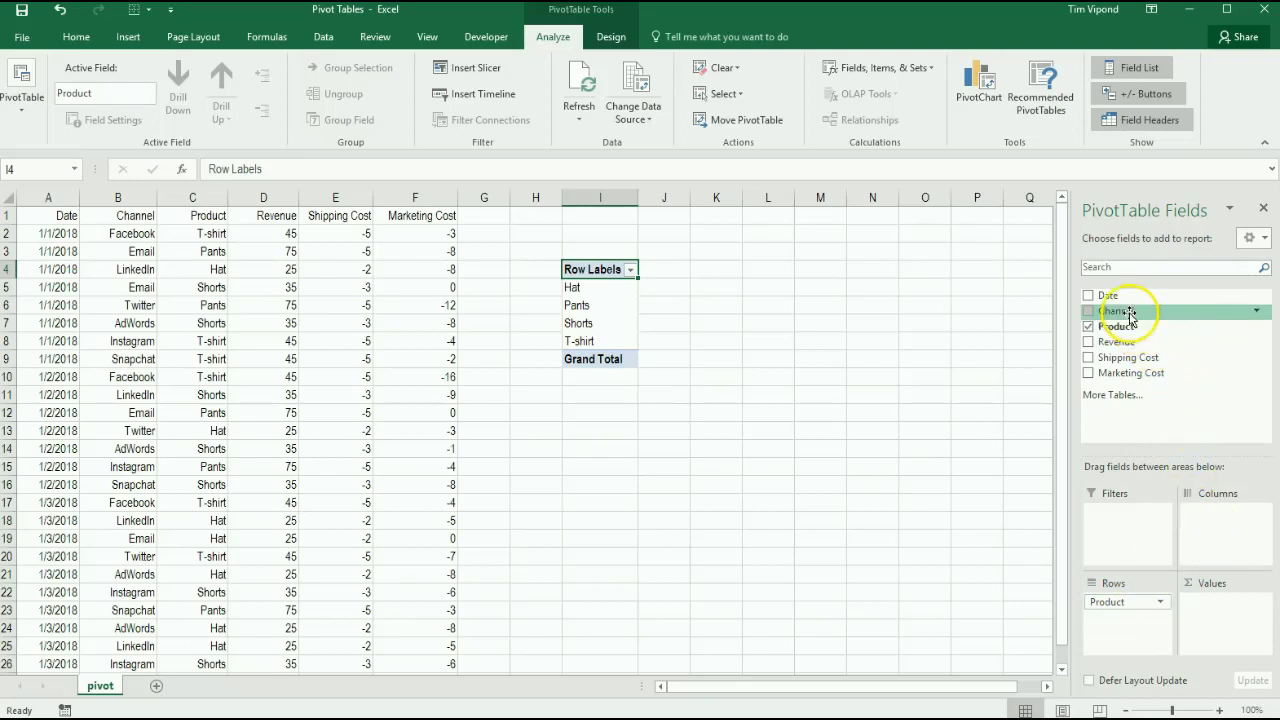
pyautogui.moveTo(1110, 295); pyautogui.dragTo(1212, 512)
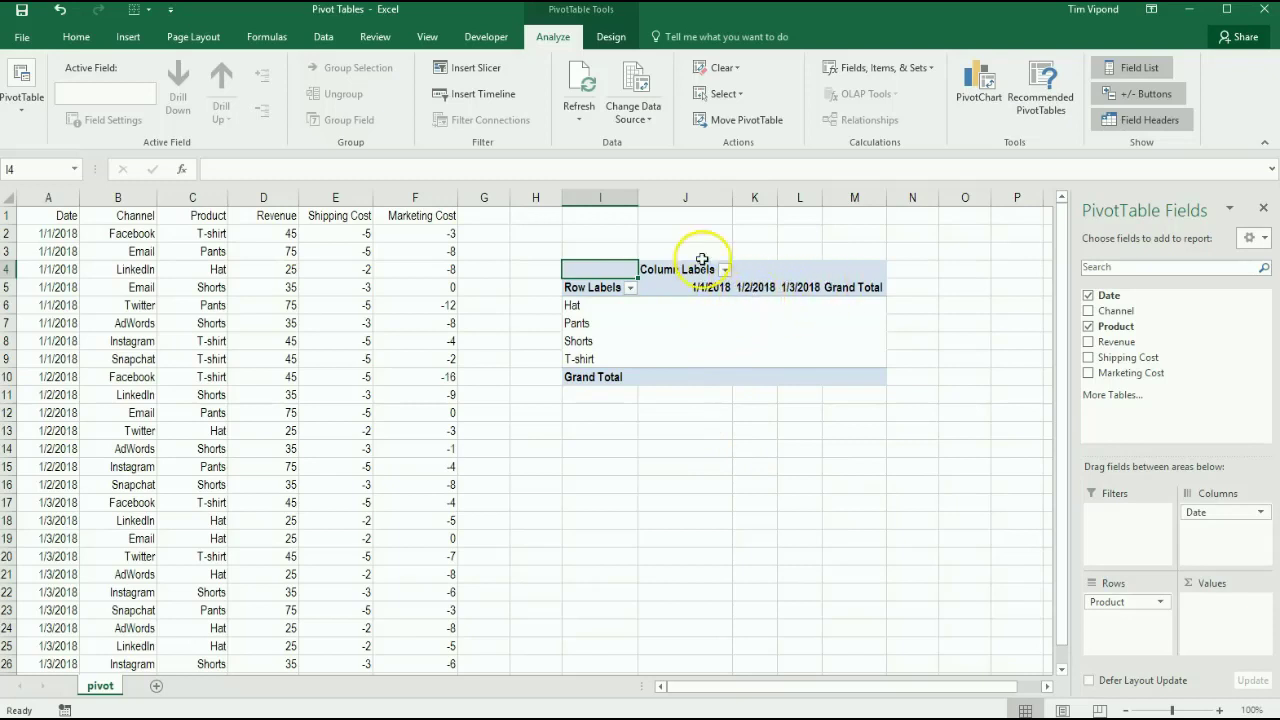
# - Widen date columns K through M
pyautogui.click(756, 197)
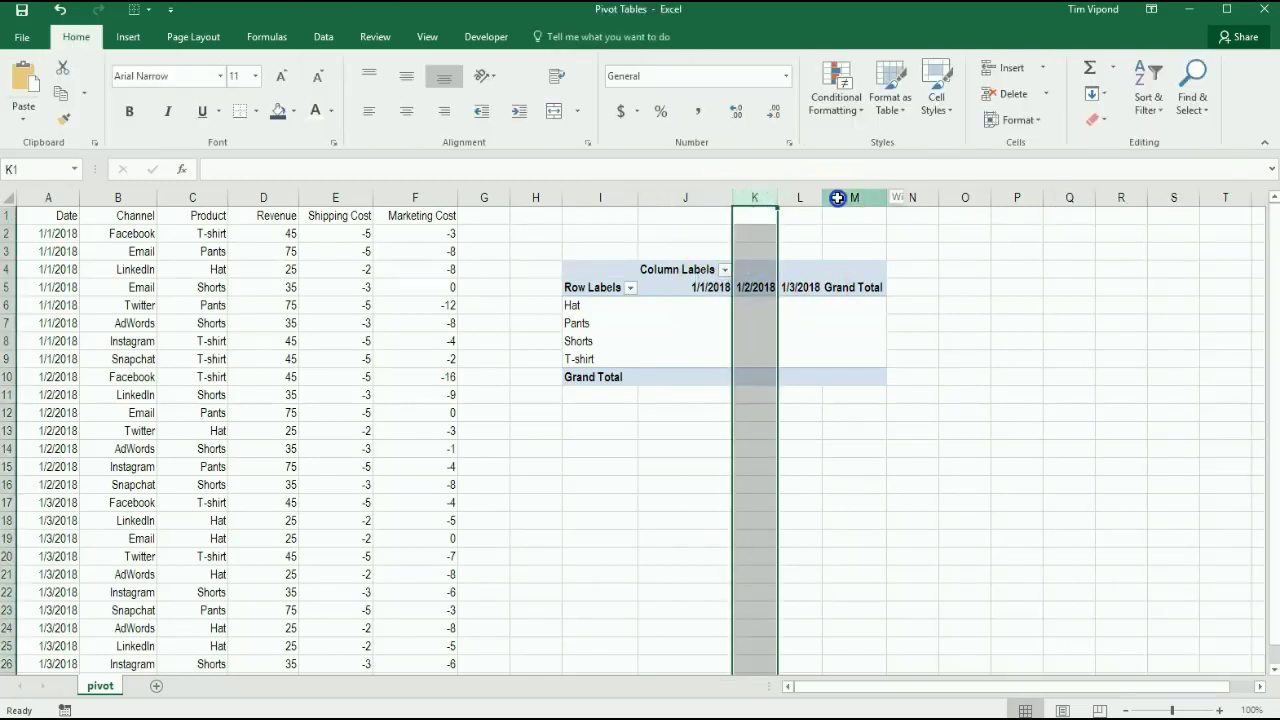
pyautogui.keyDown('shift'); pyautogui.click(838, 197); pyautogui.keyUp('shift')
pyautogui.moveTo(886, 197); pyautogui.dragTo(909, 206)
pyautogui.click(712, 452)
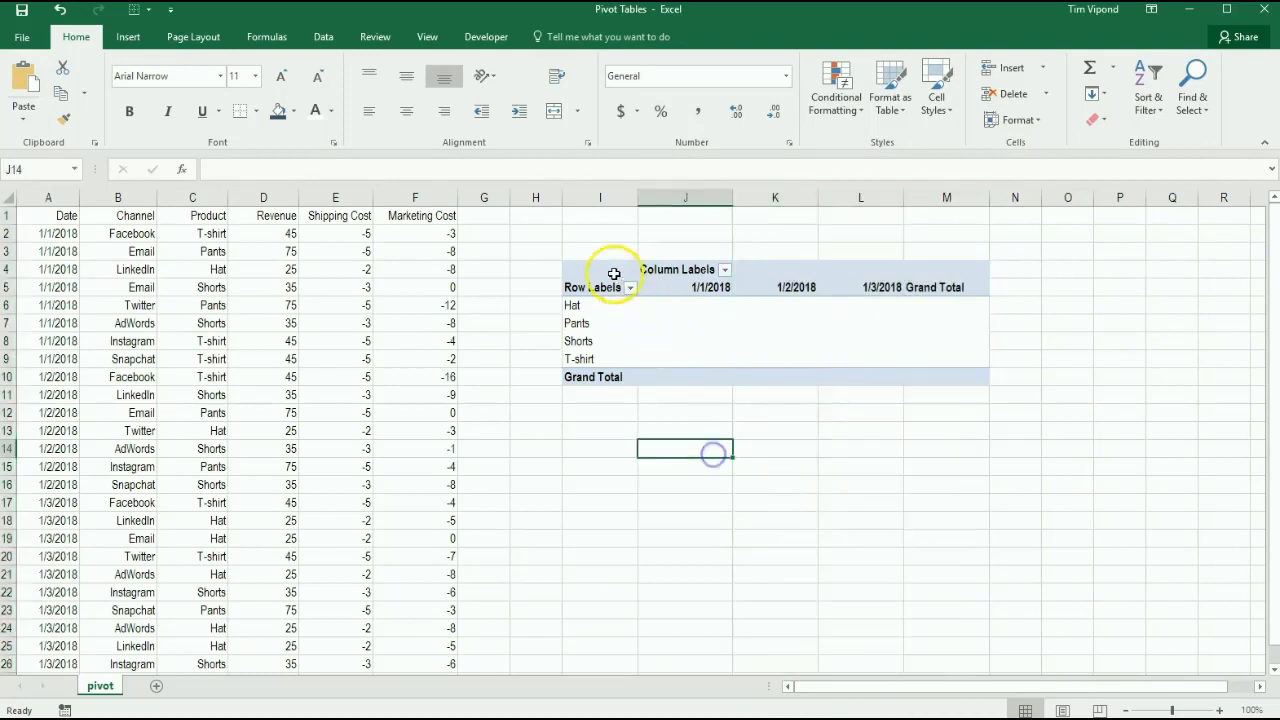
# - Add Revenue as summed pivot values and check Hat's per-date figures and total of 175
pyautogui.click(614, 273)
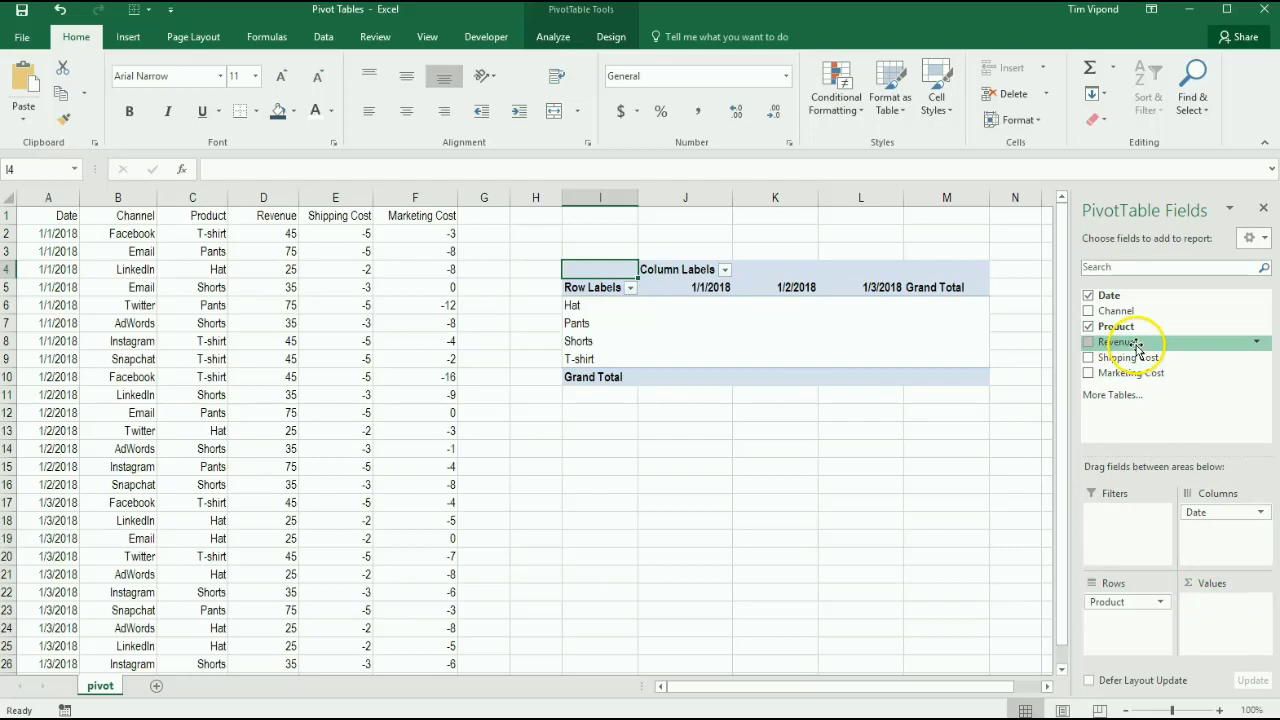
pyautogui.moveTo(1135, 345); pyautogui.dragTo(1220, 616)
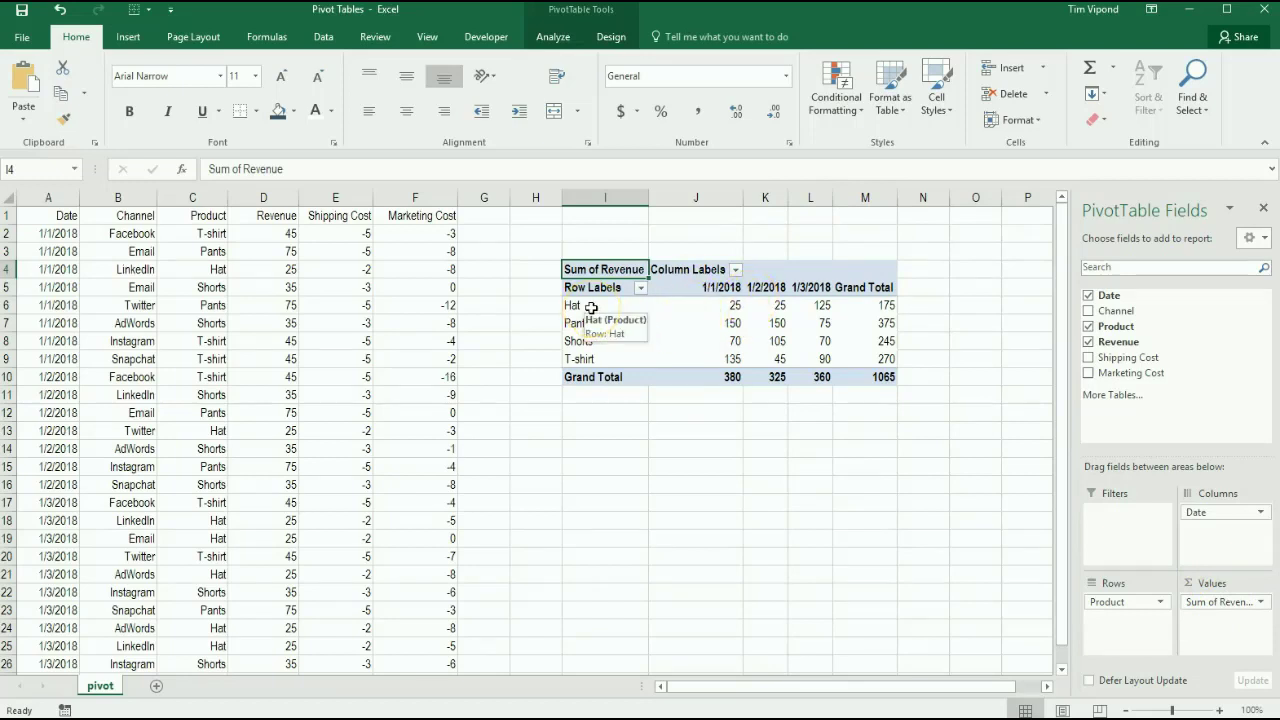
pyautogui.click(668, 306)
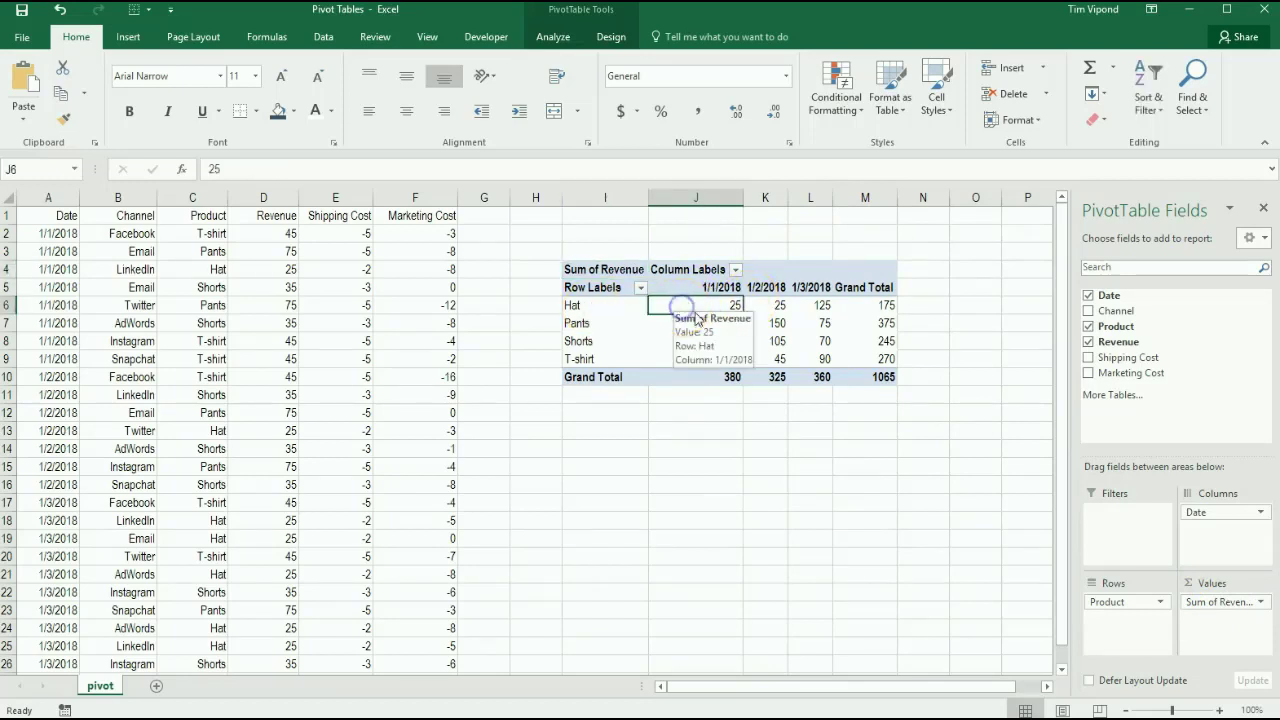
pyautogui.click(765, 306)
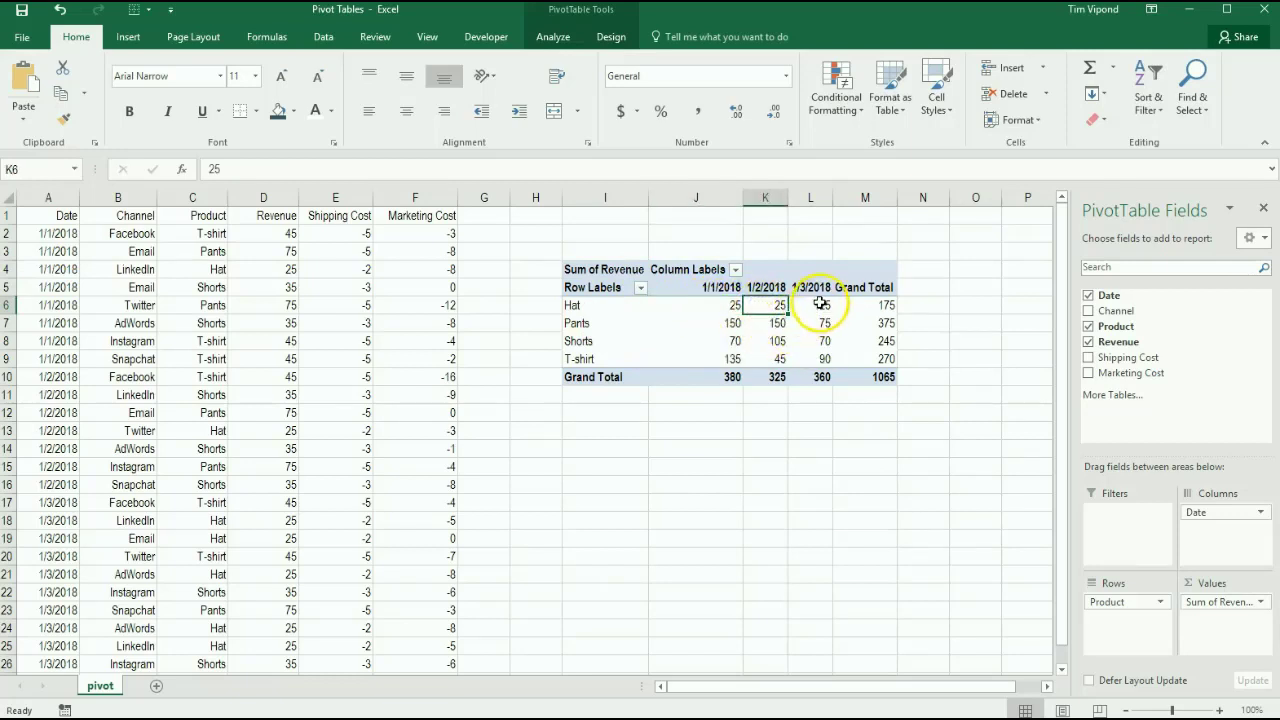
pyautogui.click(810, 306)
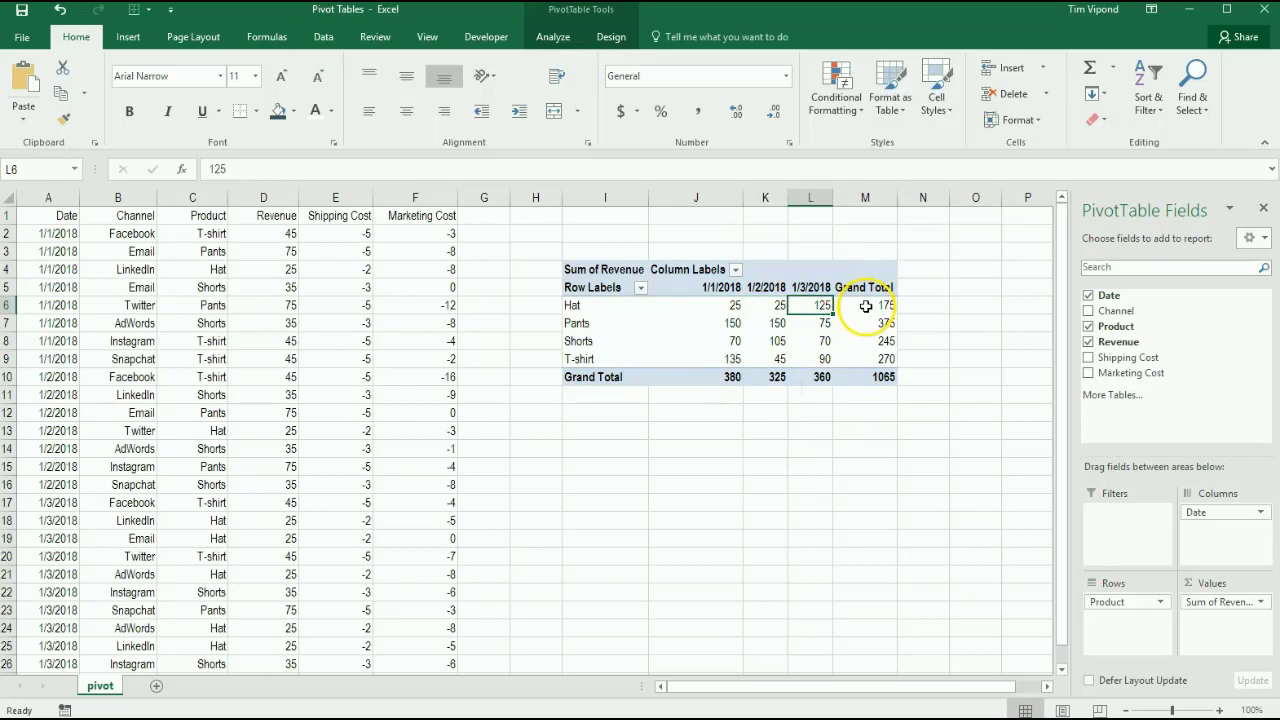
pyautogui.click(862, 305)
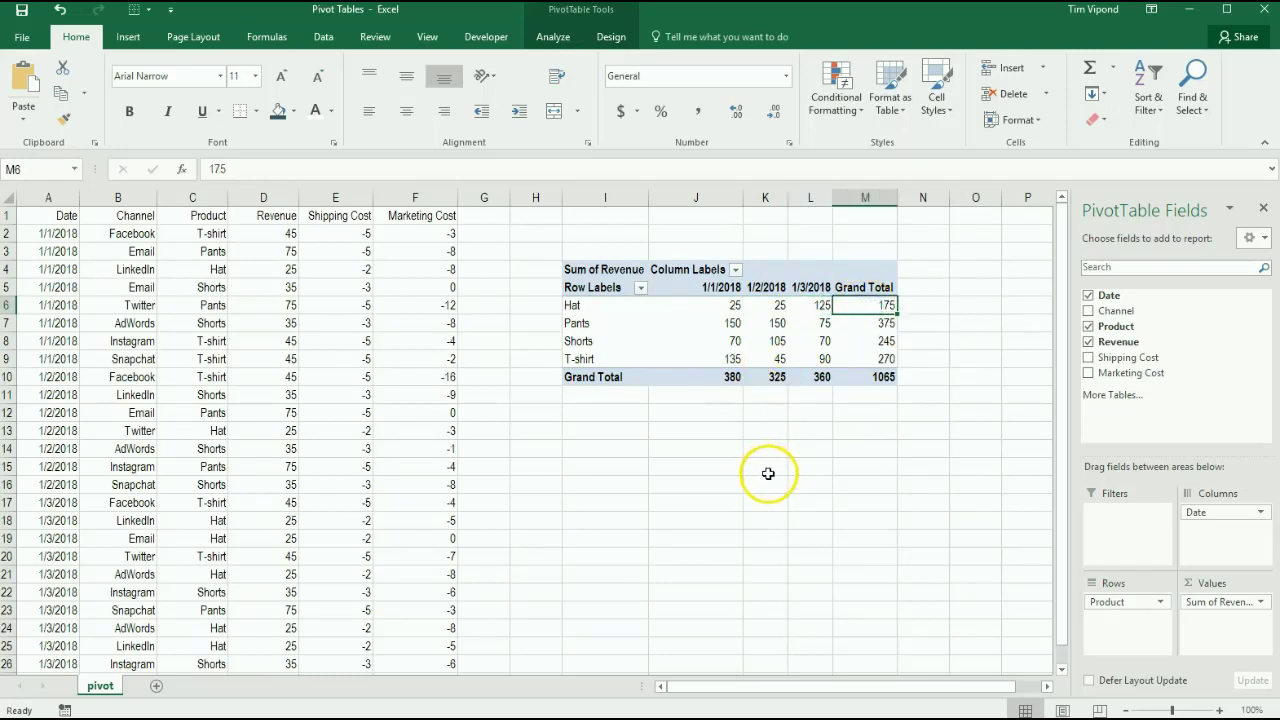
# - Review the Pants, Shorts and T-shirt revenue rows of the pivot
pyautogui.click(572, 323)
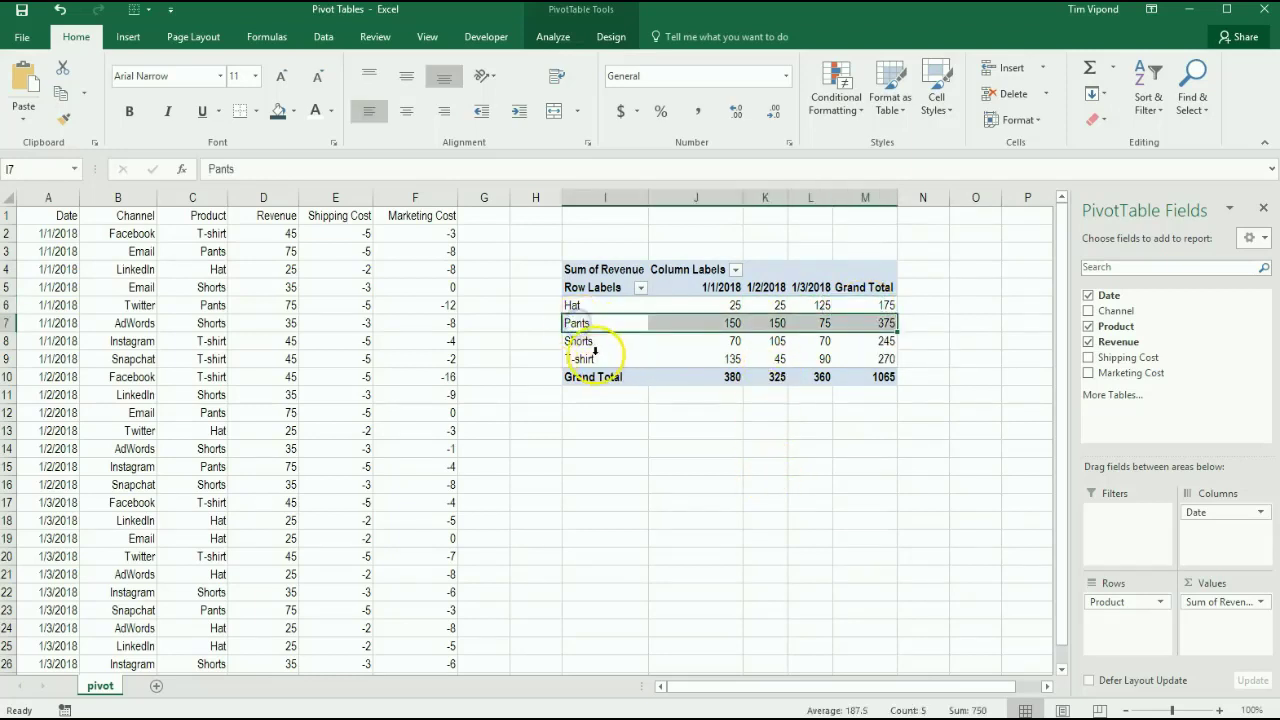
pyautogui.click(588, 341)
pyautogui.click(582, 359)
pyautogui.click(665, 484)
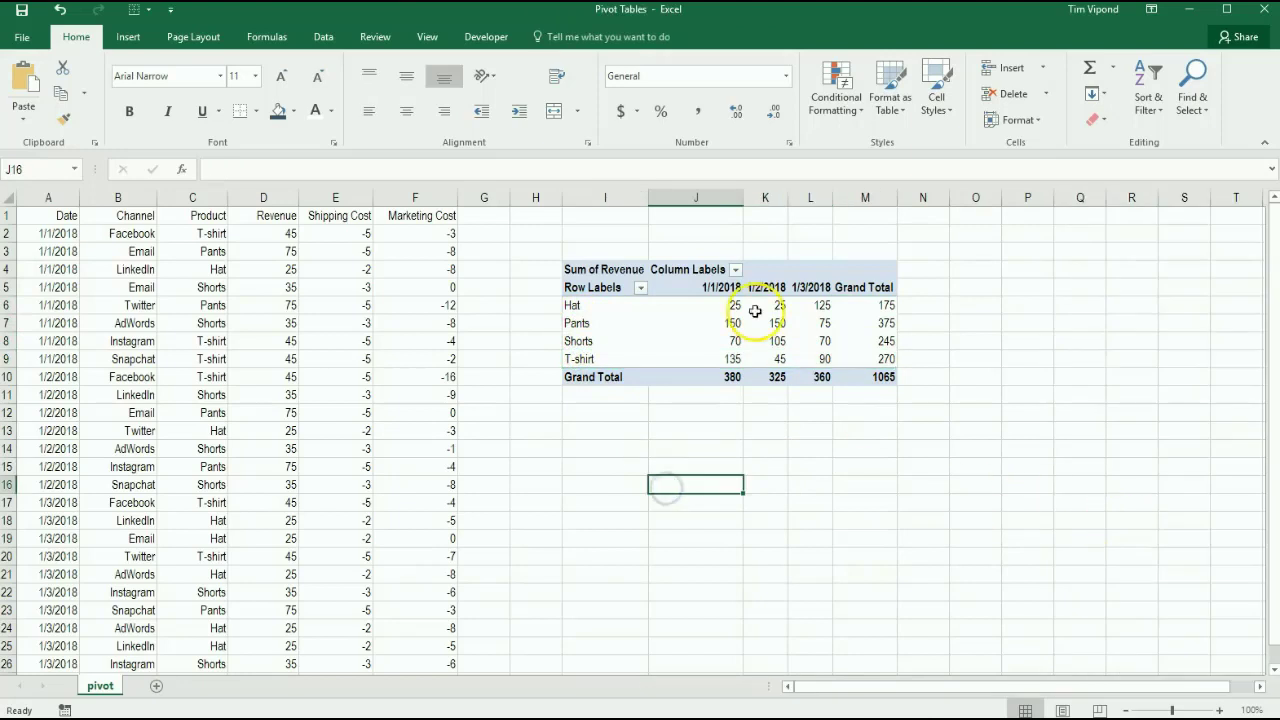
pyautogui.click(574, 287)
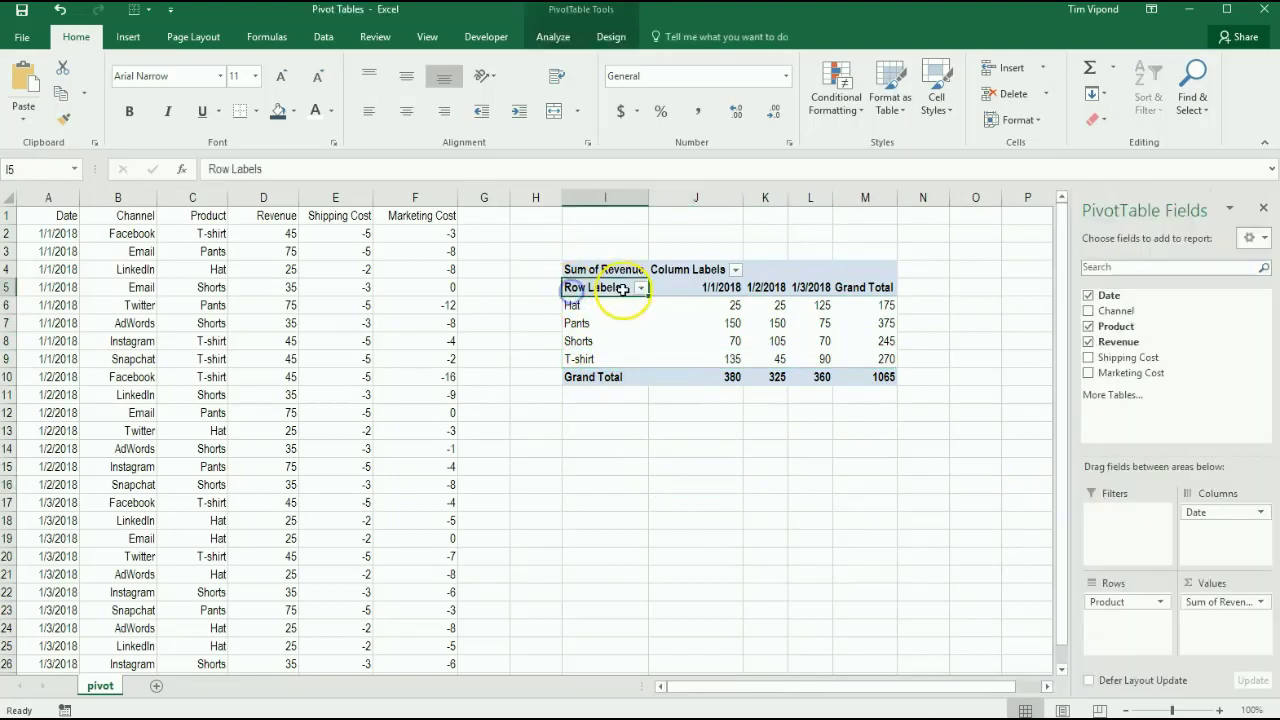
# - Change the Revenue value field from Sum to Count, giving Hat 7, Pants 5 and total 25
pyautogui.click(1260, 602)
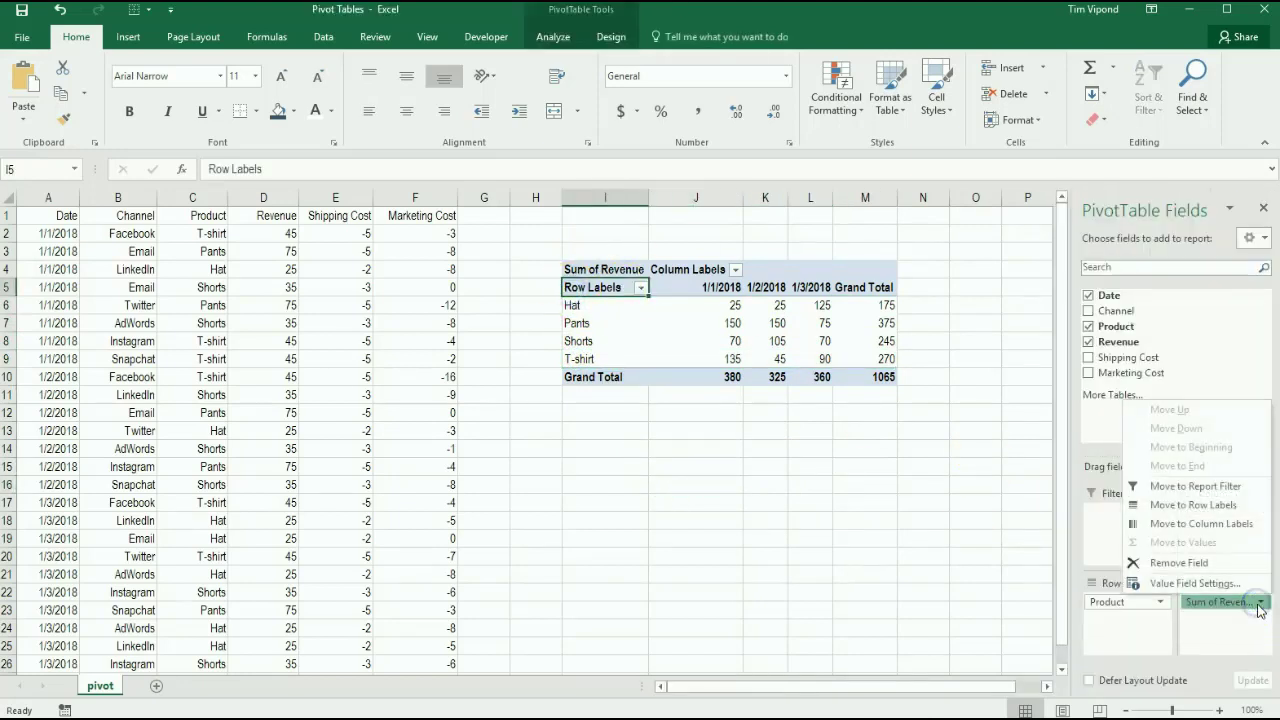
pyautogui.click(1189, 586)
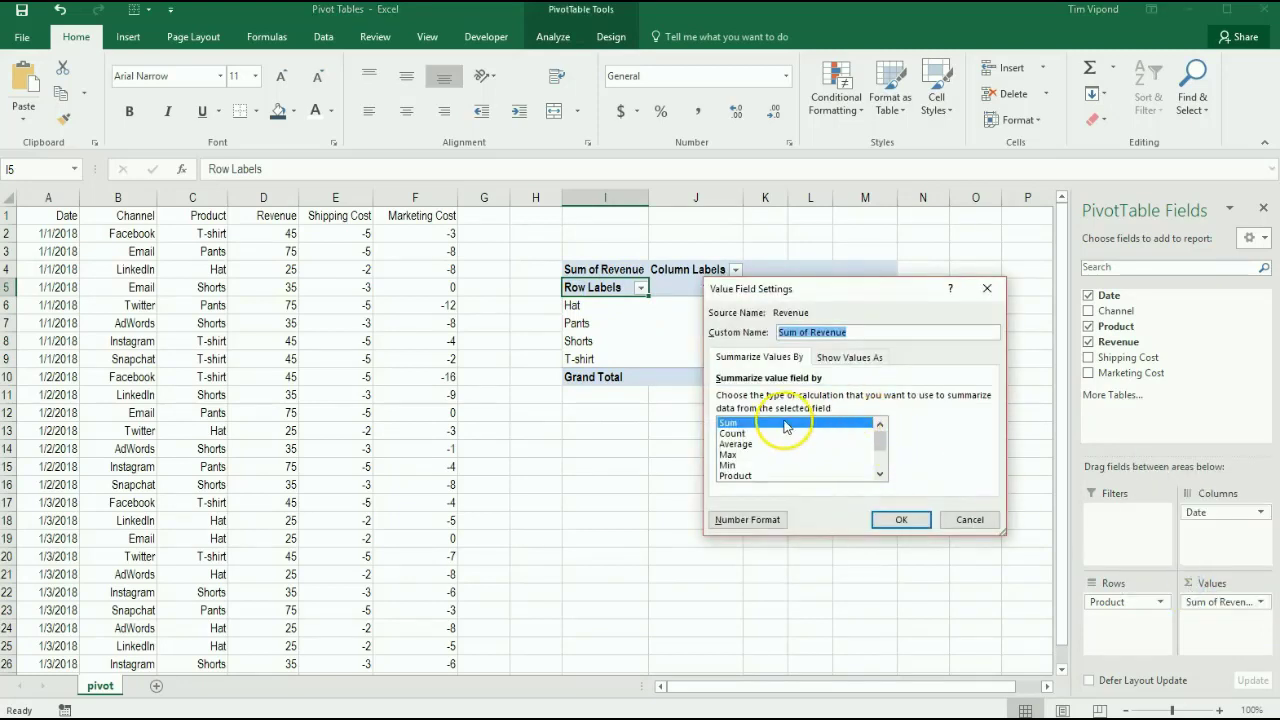
pyautogui.moveTo(796, 291); pyautogui.dragTo(664, 410)
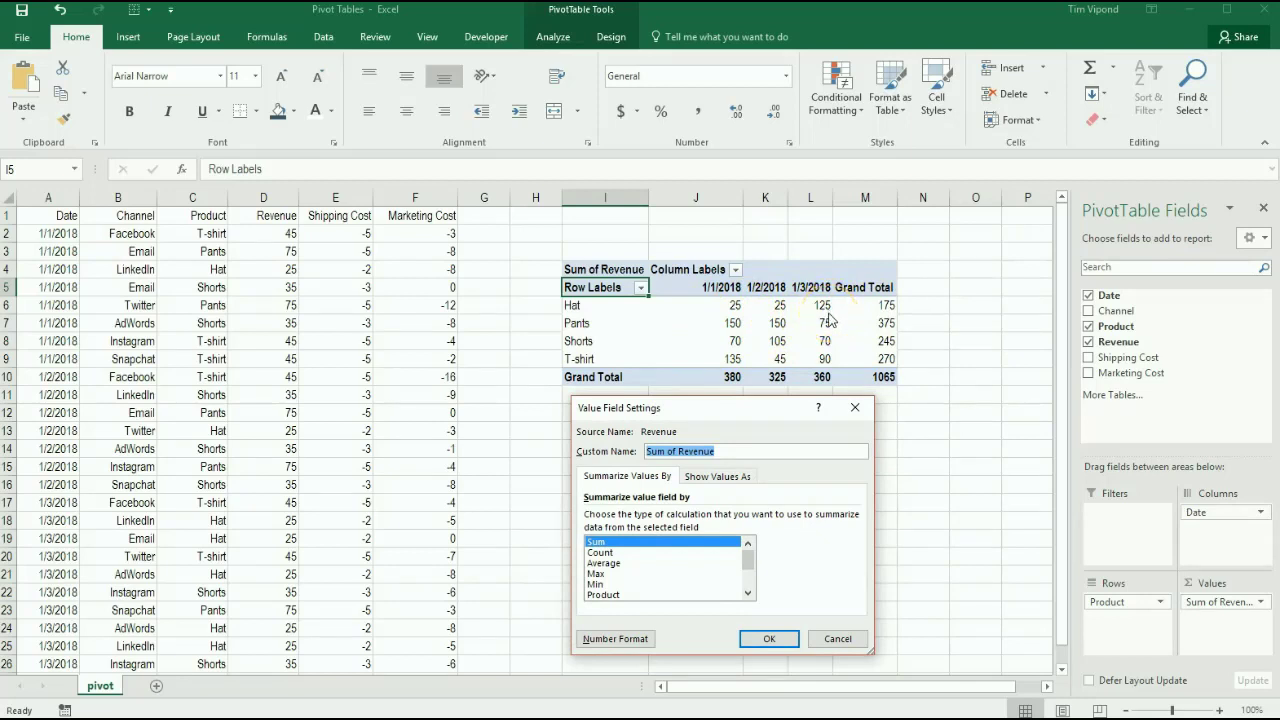
pyautogui.click(608, 553)
pyautogui.click(768, 638)
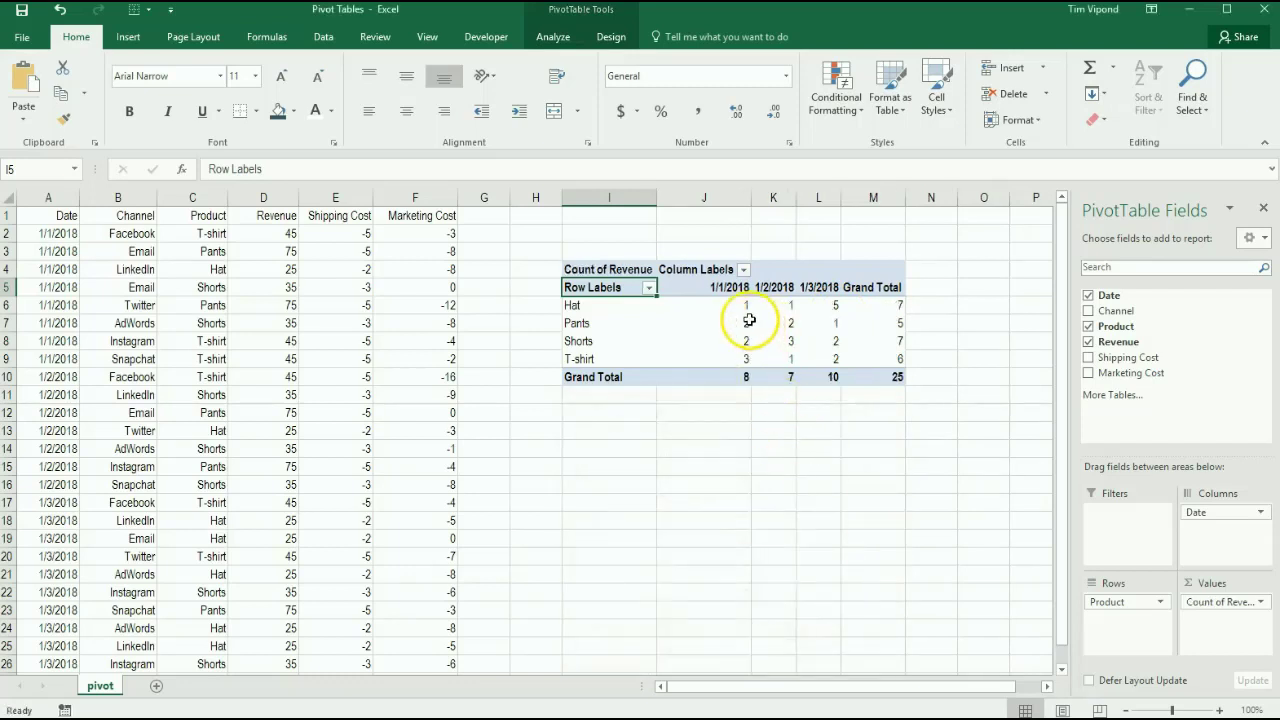
pyautogui.moveTo(747, 309)
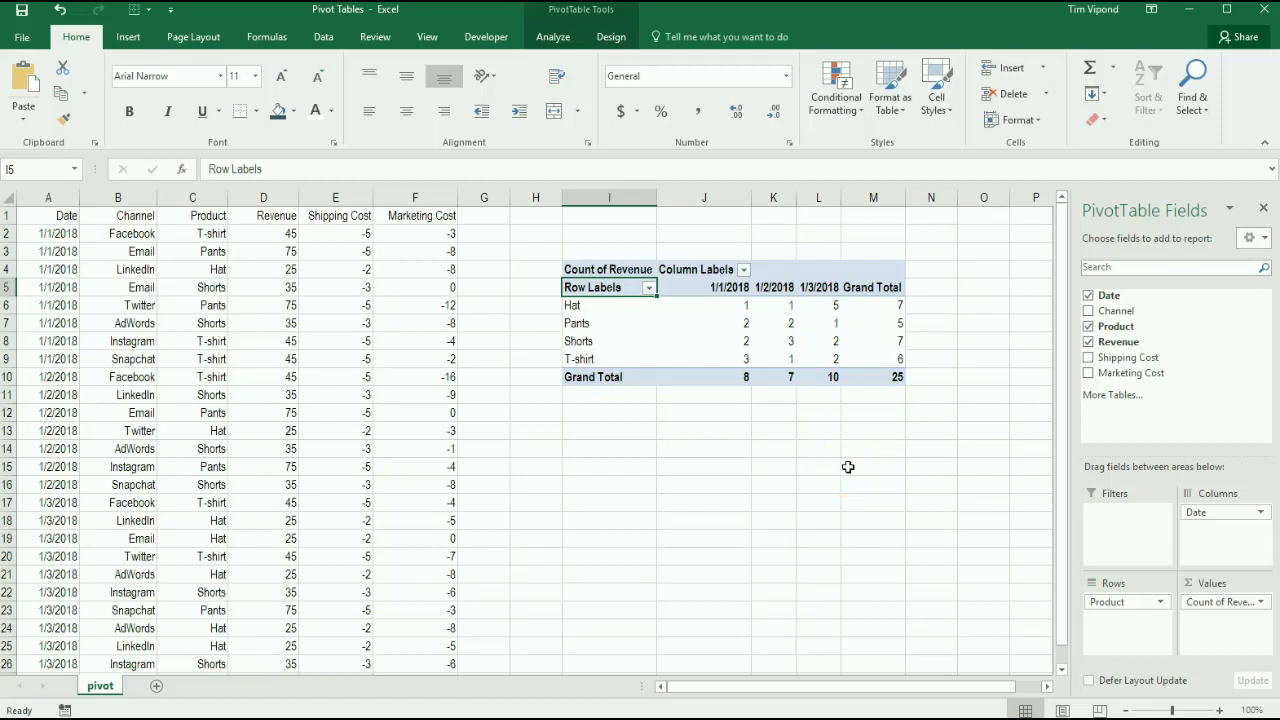
pyautogui.click(1218, 601)
pyautogui.click(1107, 635)
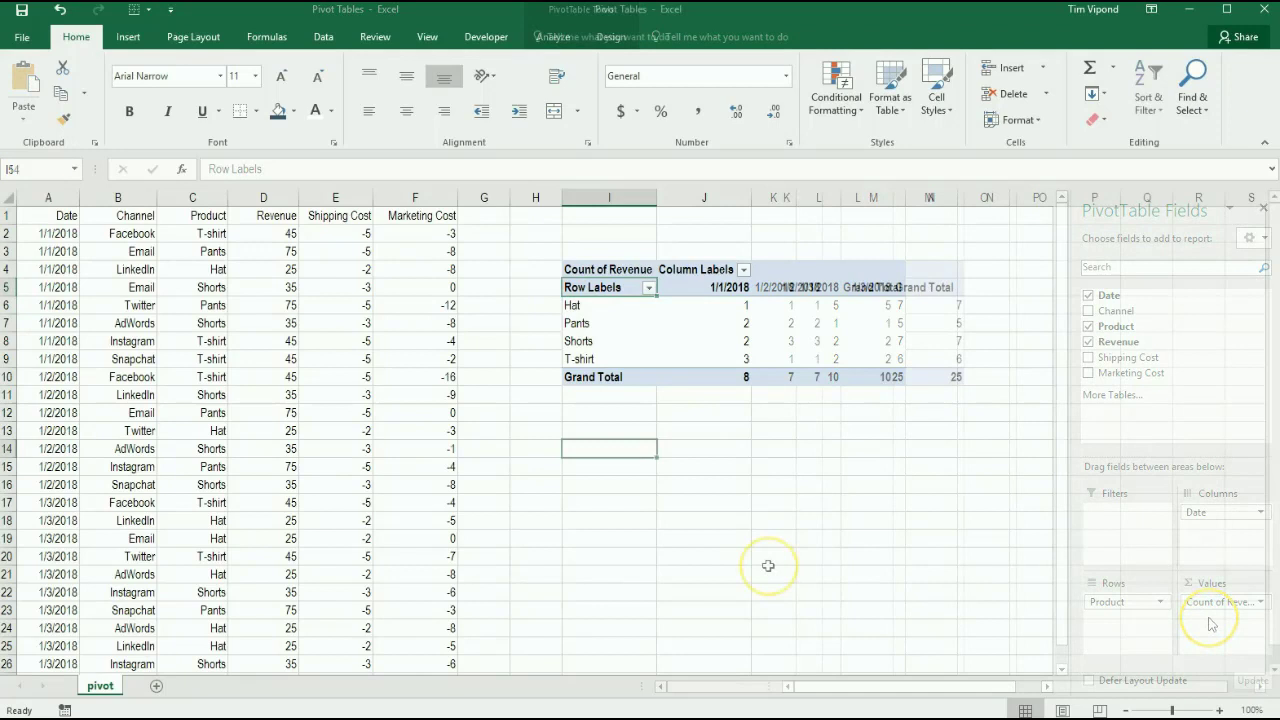
# - Add Channel to the Filters area so a Channel (All) filter sits above the pivot
pyautogui.click(622, 262)
pyautogui.click(615, 286)
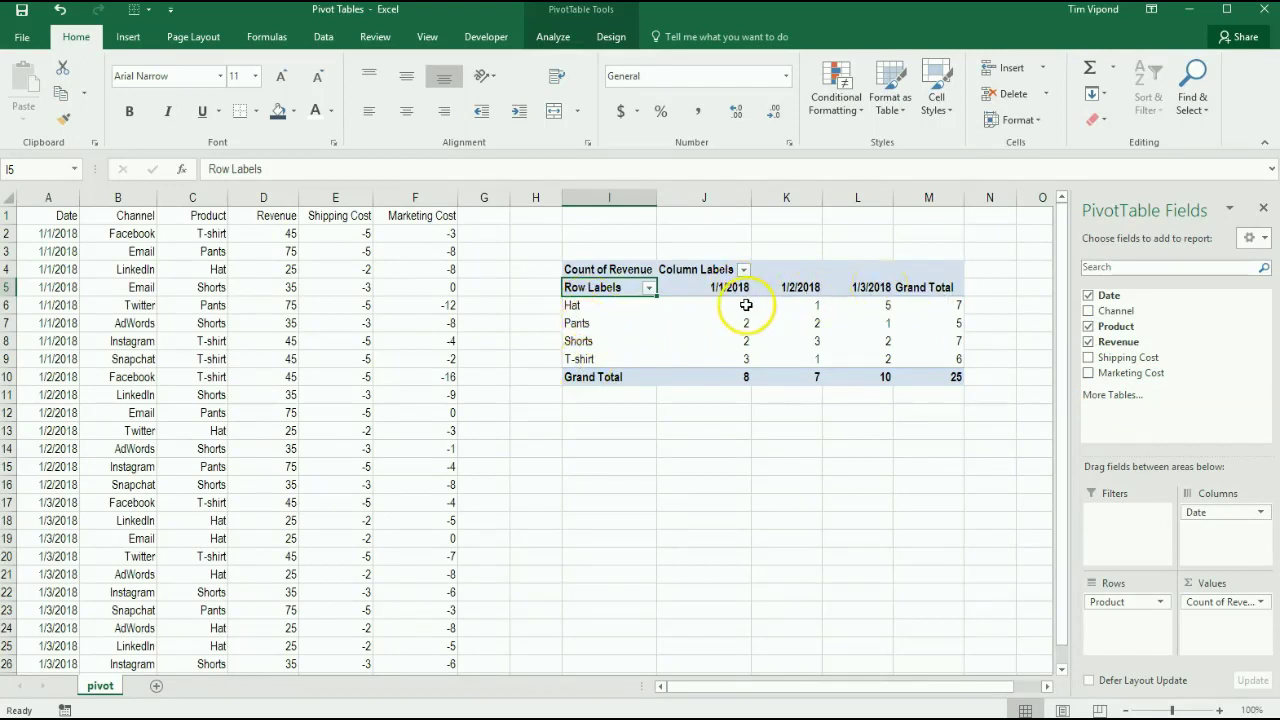
pyautogui.moveTo(854, 355)
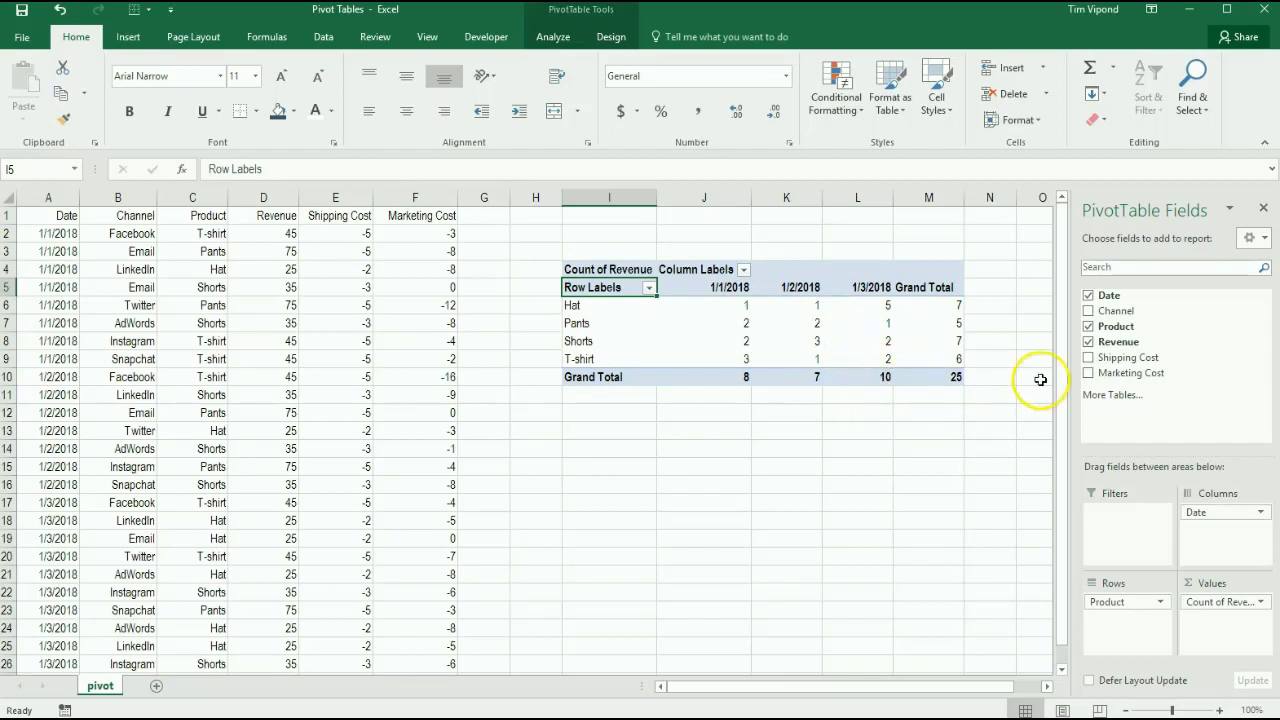
pyautogui.moveTo(1108, 314); pyautogui.dragTo(1125, 515)
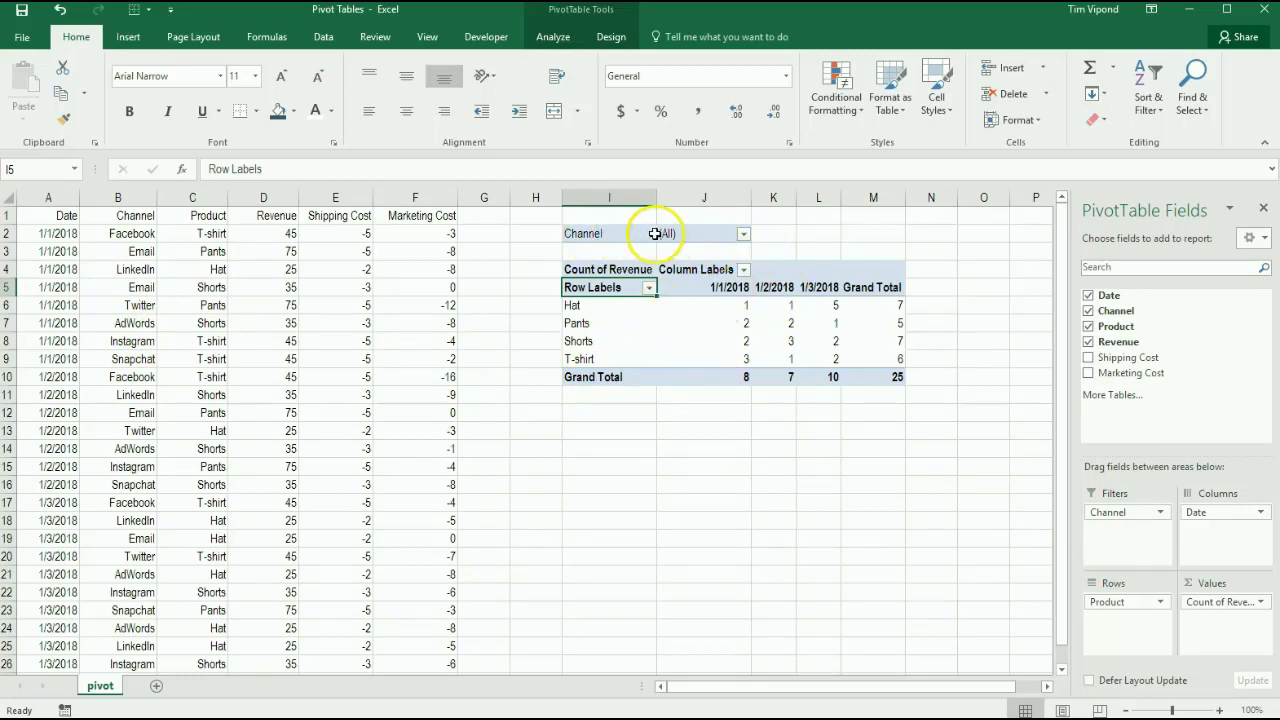
pyautogui.click(720, 457)
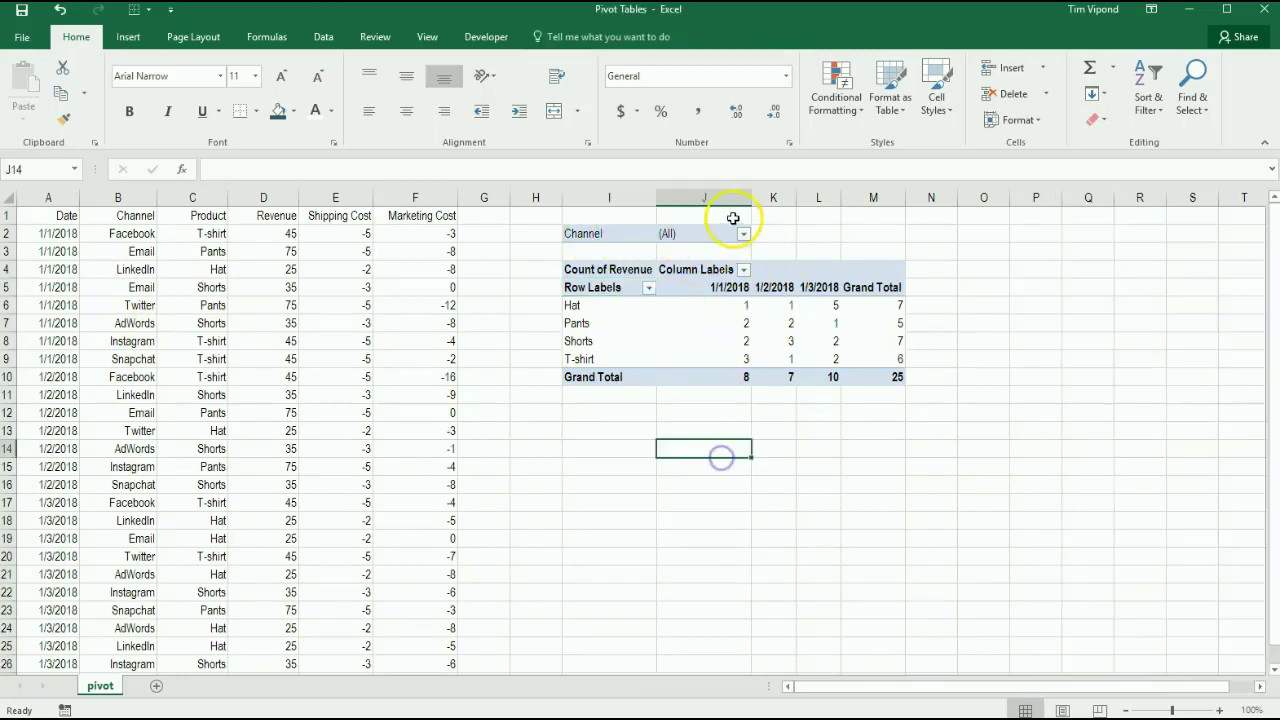
pyautogui.click(606, 234)
pyautogui.click(743, 233)
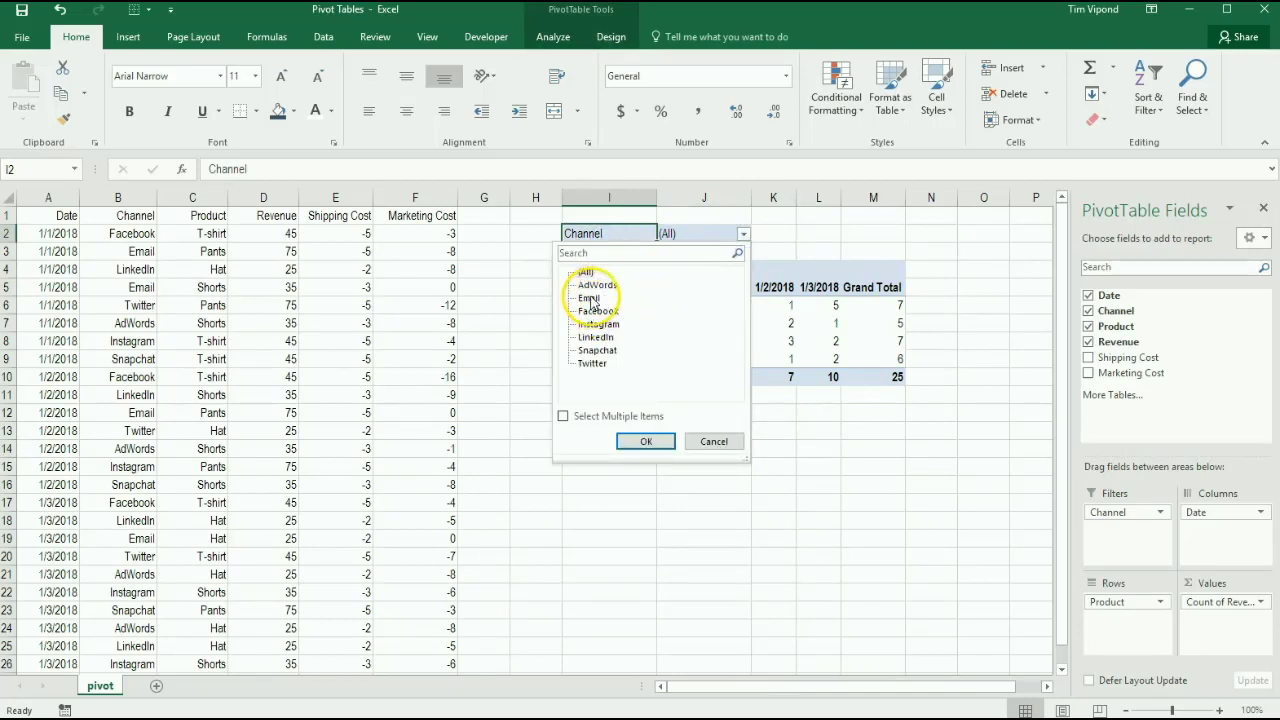
pyautogui.click(636, 442)
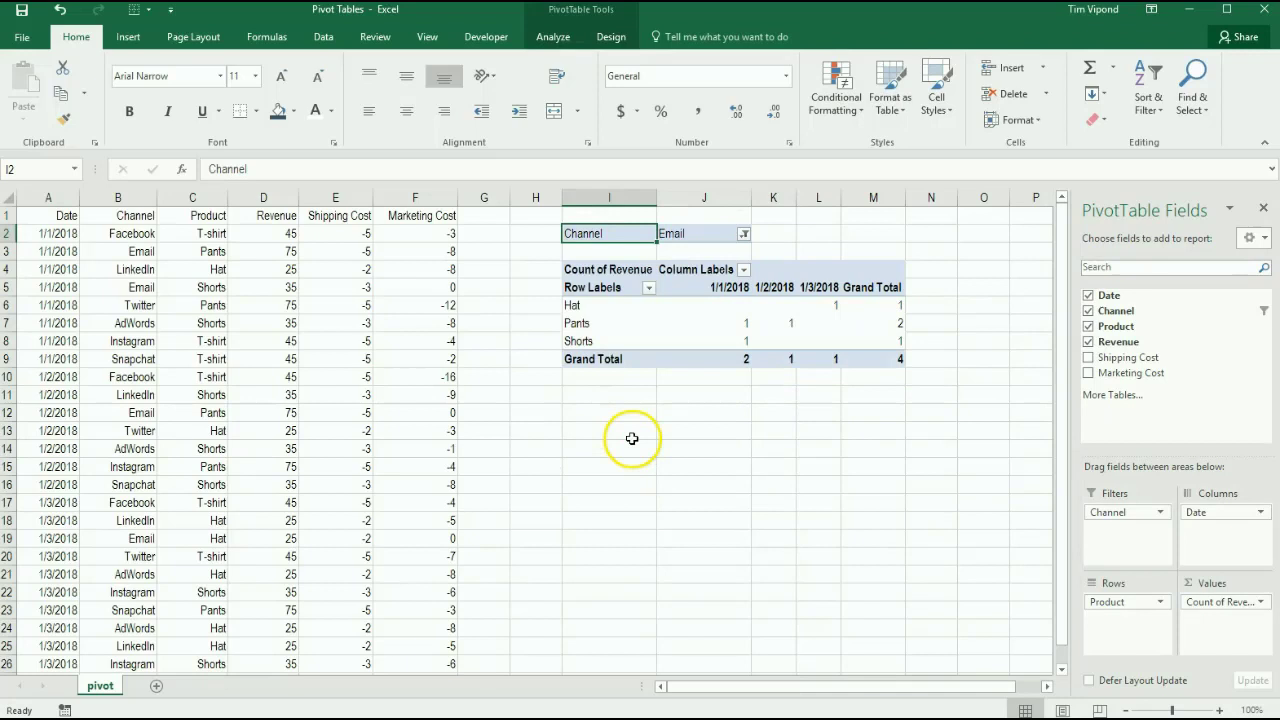
pyautogui.click(590, 306)
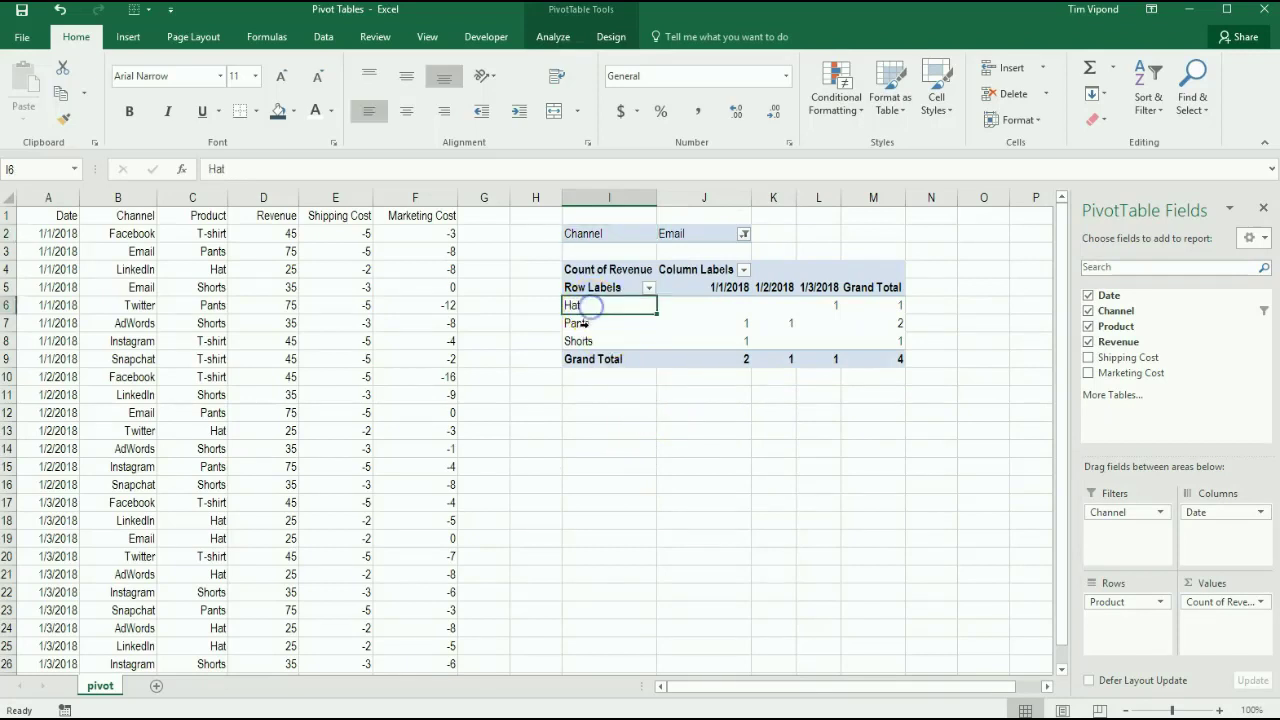
pyautogui.click(580, 323)
pyautogui.click(580, 341)
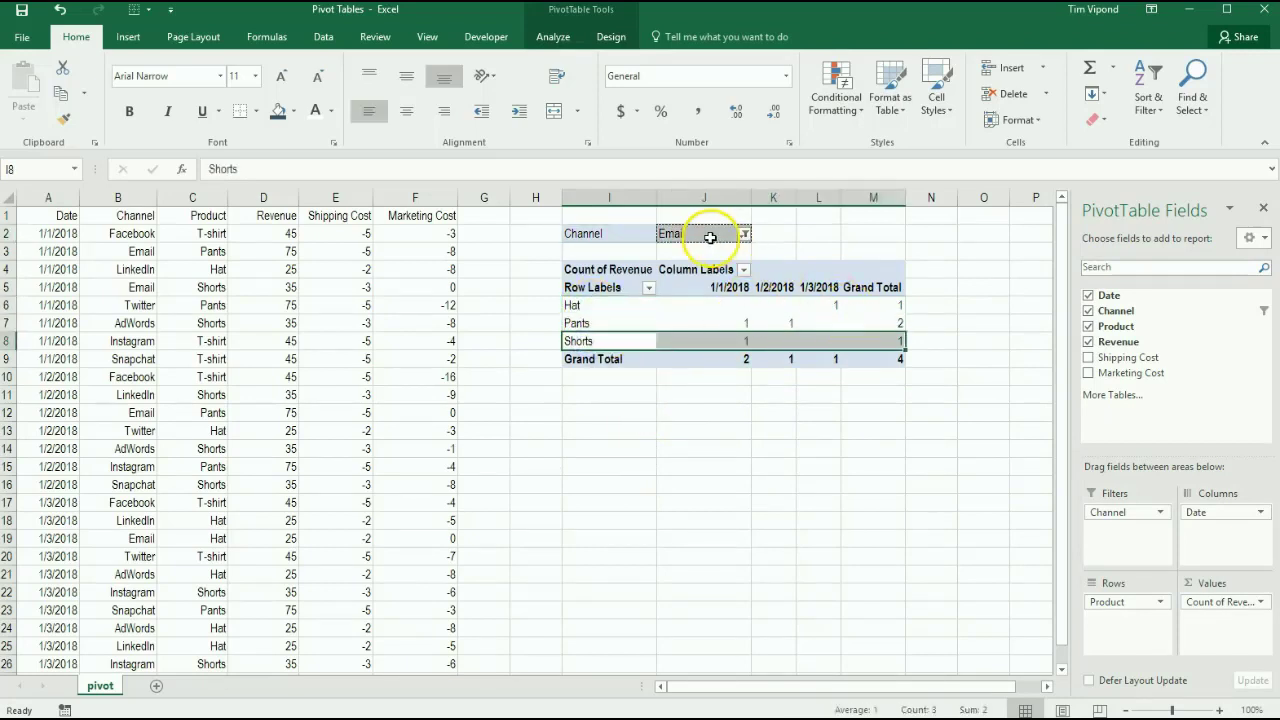
pyautogui.click(742, 235)
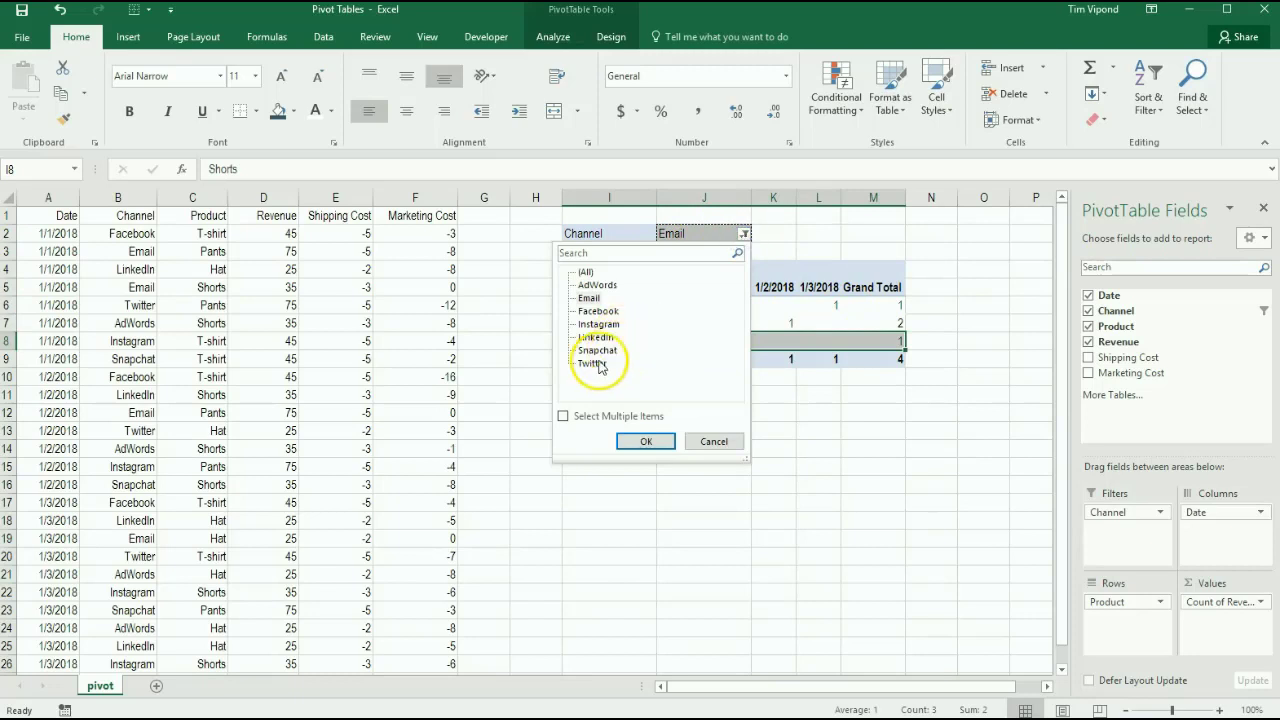
pyautogui.click(646, 441)
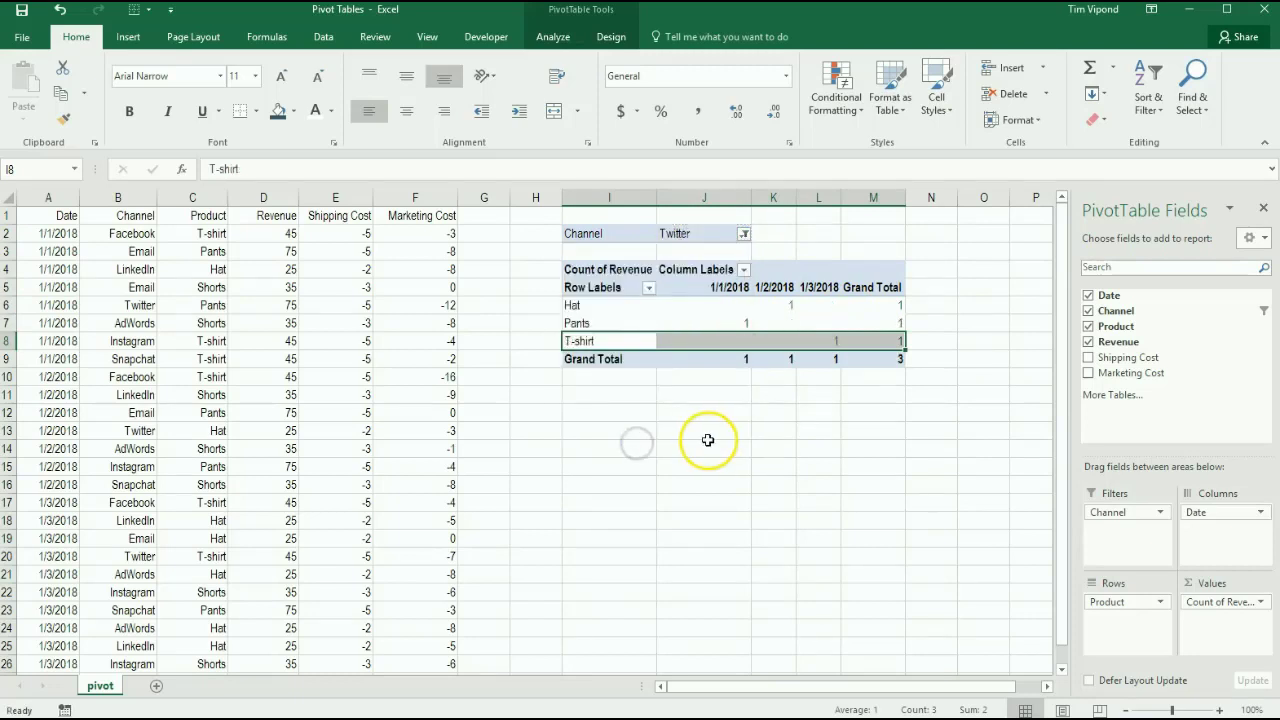
pyautogui.click(744, 235)
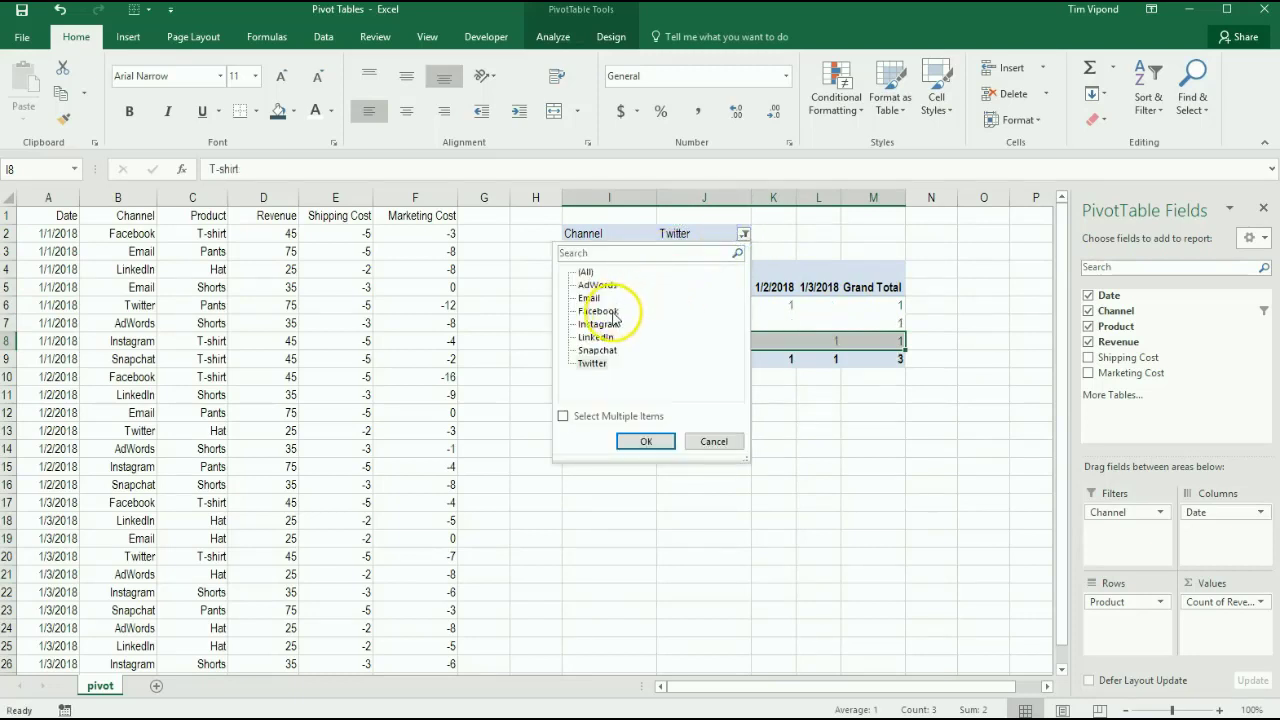
pyautogui.click(589, 298)
pyautogui.click(646, 441)
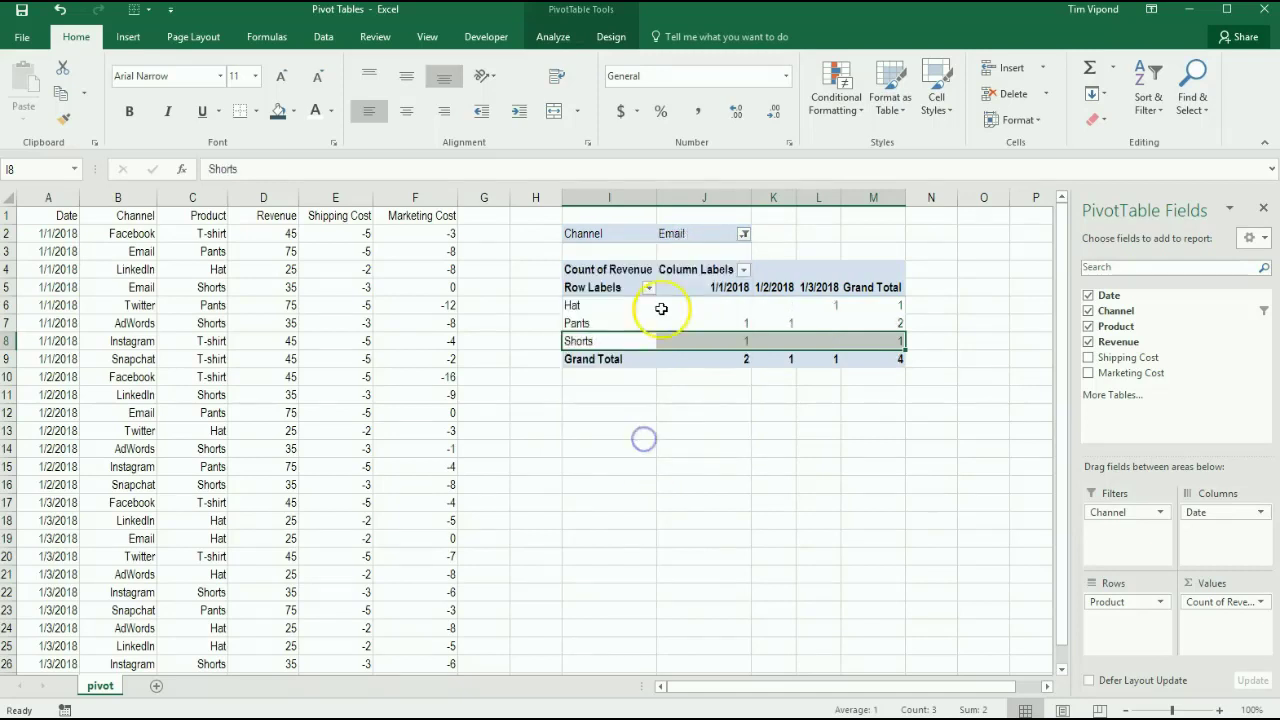
pyautogui.click(743, 235)
pyautogui.click(585, 272)
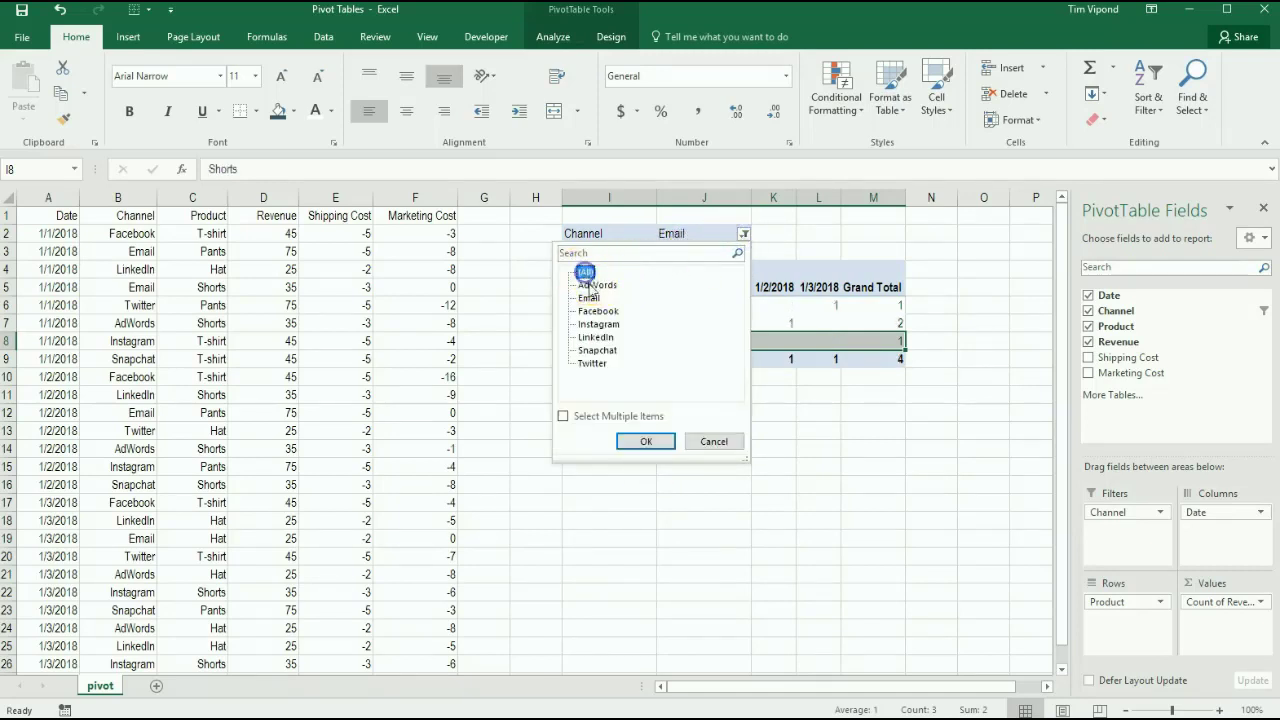
pyautogui.click(644, 442)
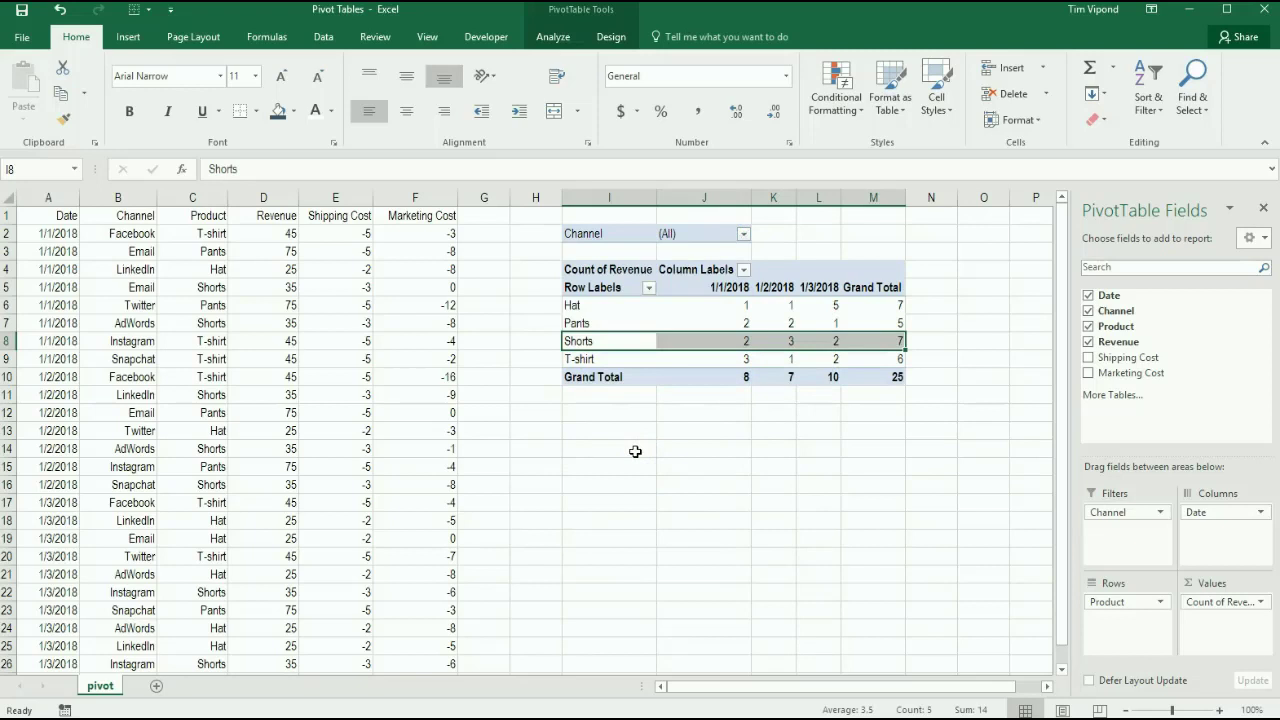
pyautogui.click(635, 451)
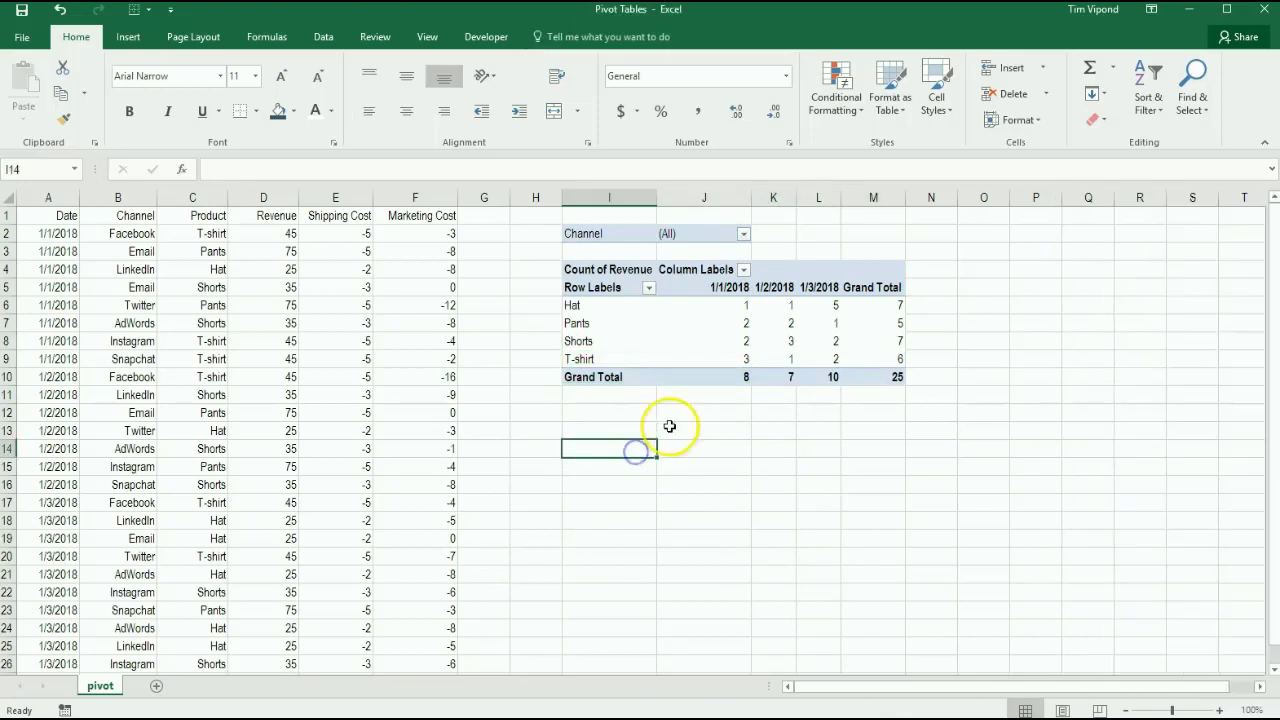
pyautogui.click(650, 288)
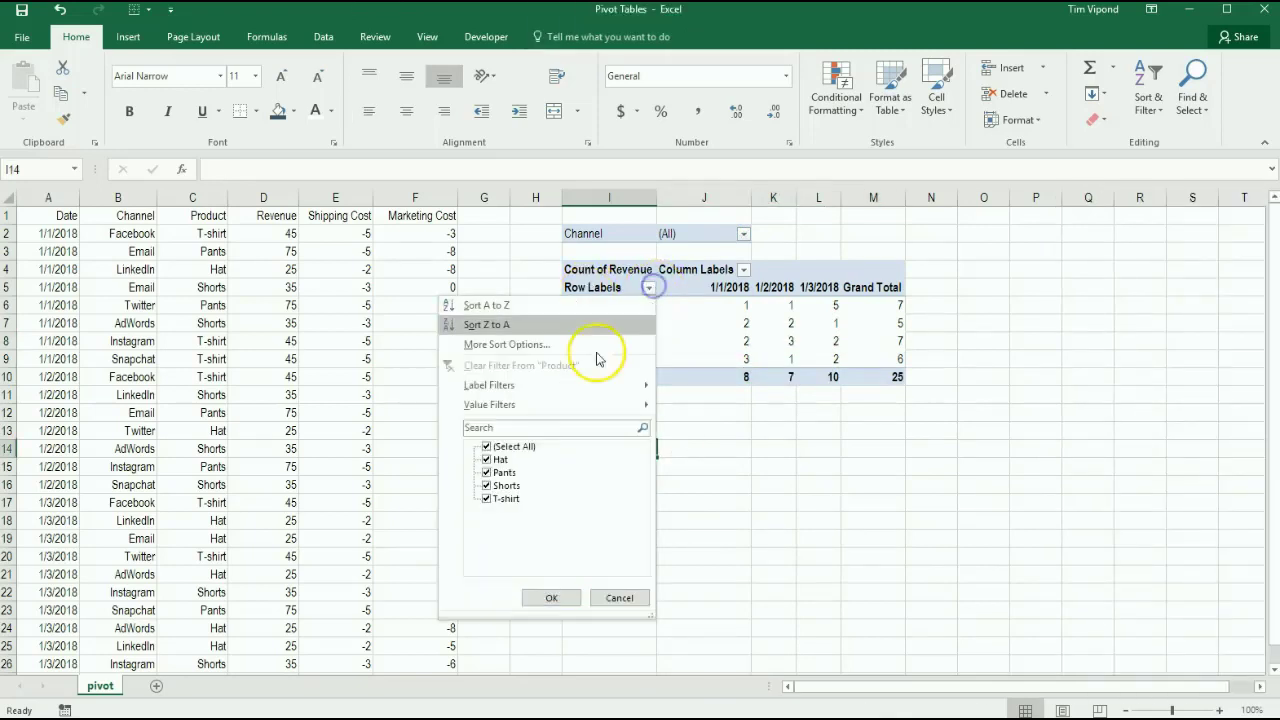
pyautogui.click(489, 447)
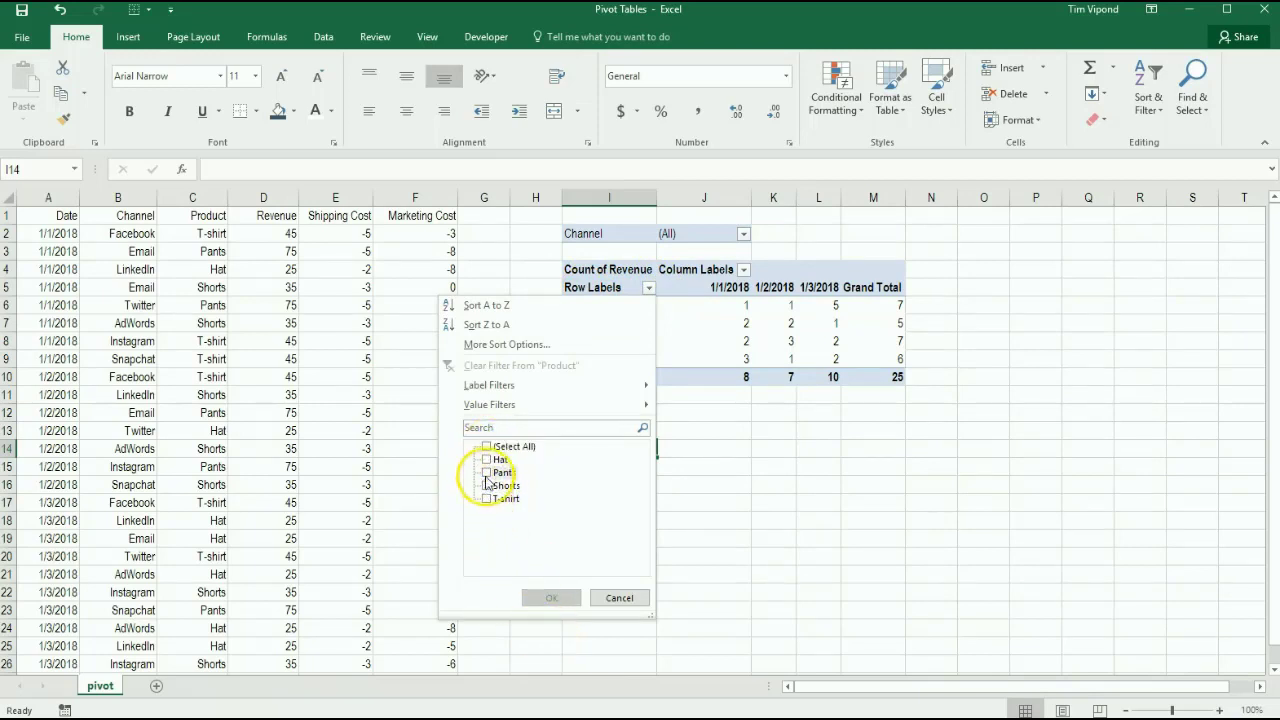
pyautogui.click(487, 473)
pyautogui.click(551, 597)
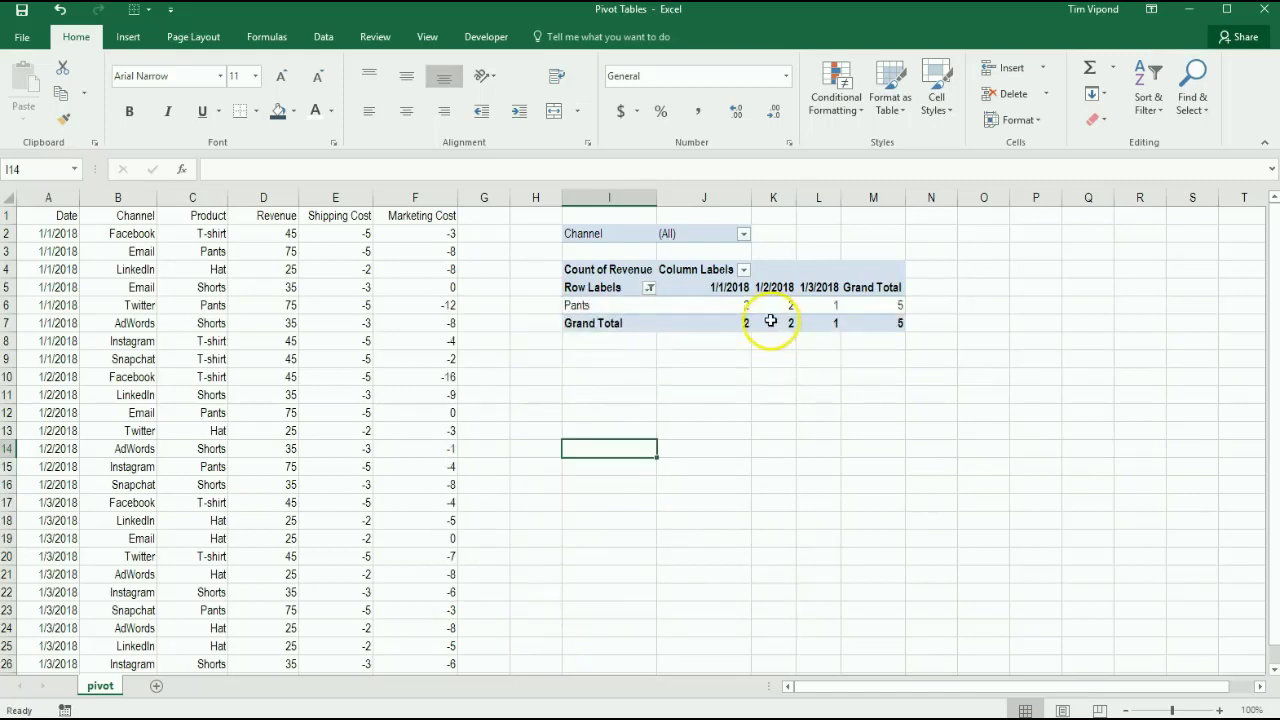
pyautogui.click(650, 288)
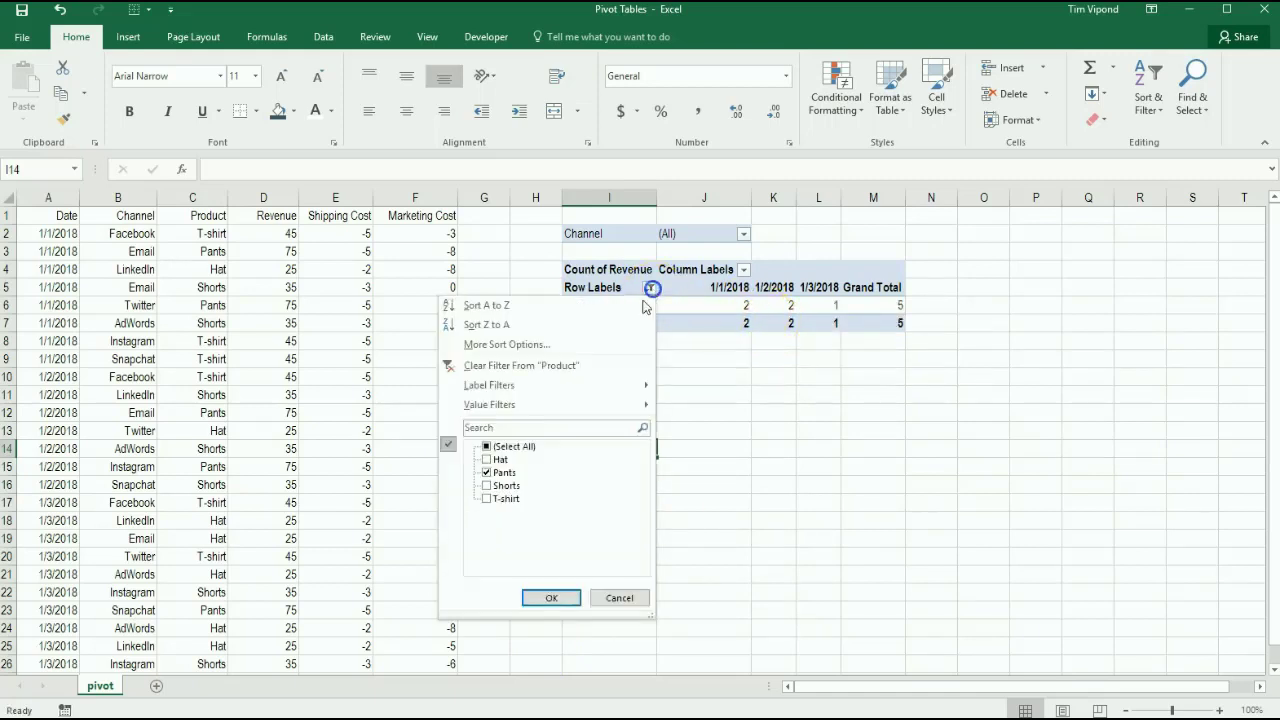
pyautogui.click(487, 447)
pyautogui.click(529, 594)
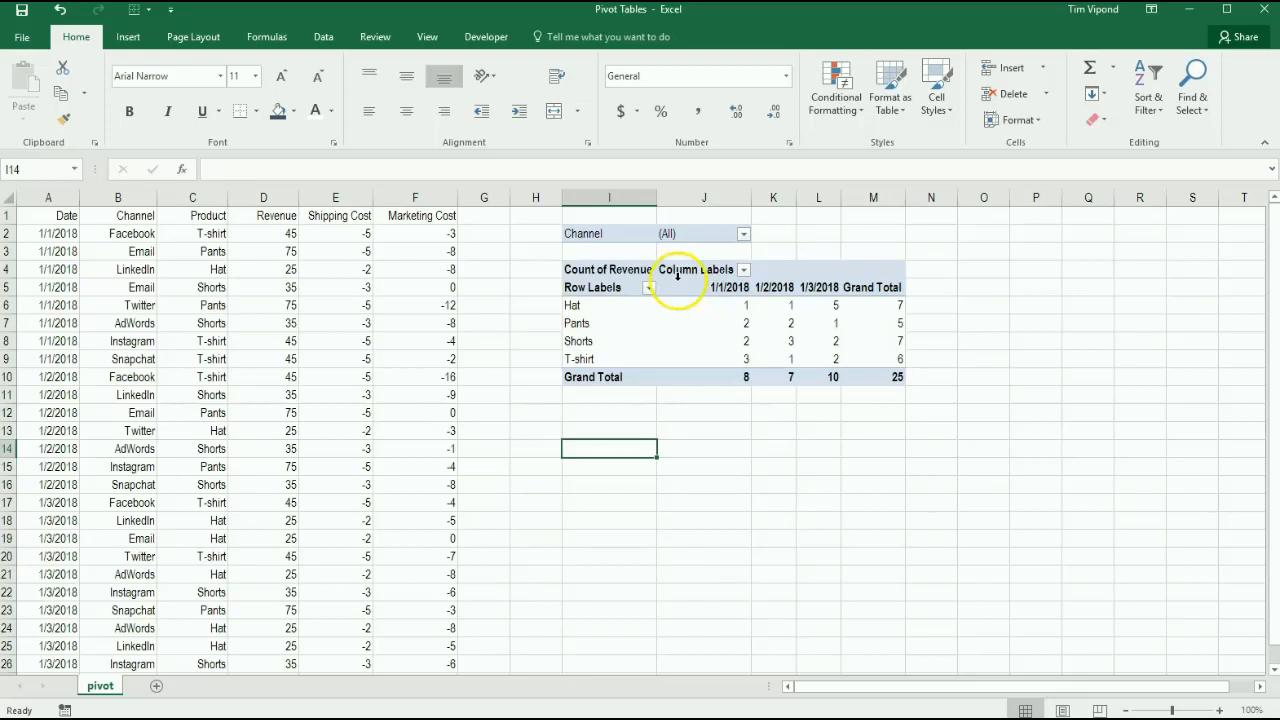
pyautogui.click(744, 270)
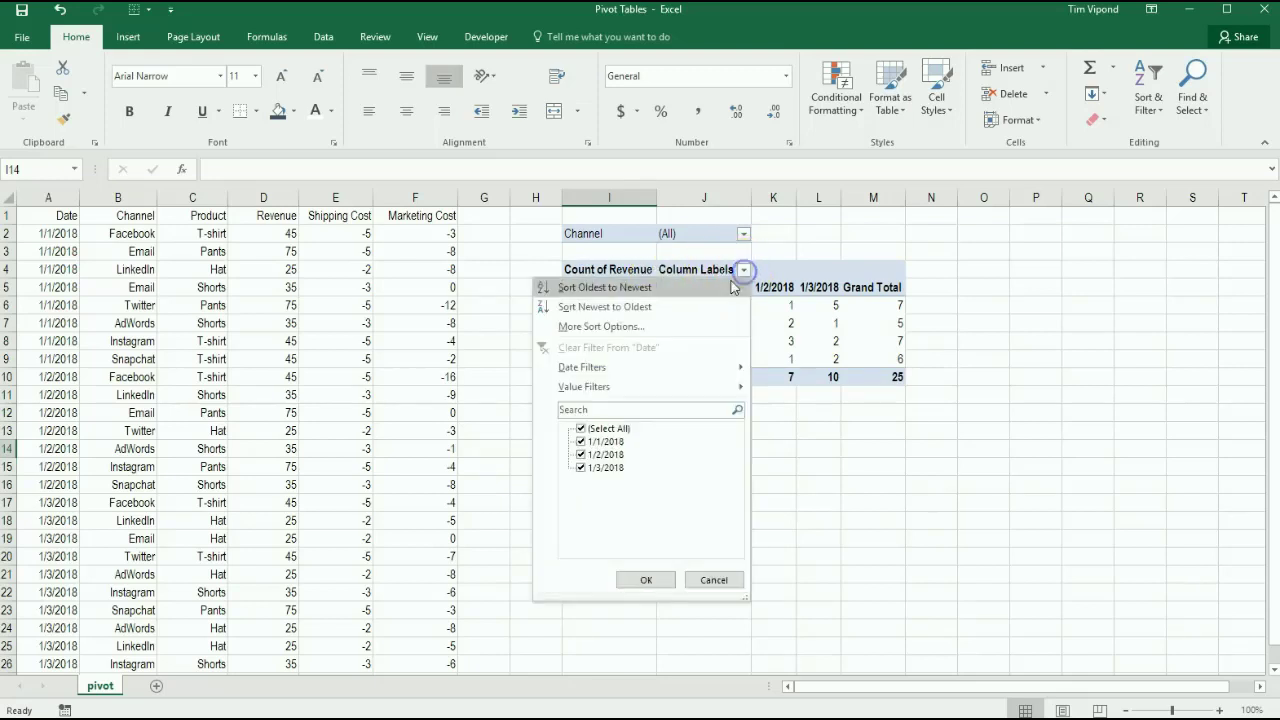
pyautogui.click(584, 429)
pyautogui.click(584, 429)
pyautogui.click(587, 461)
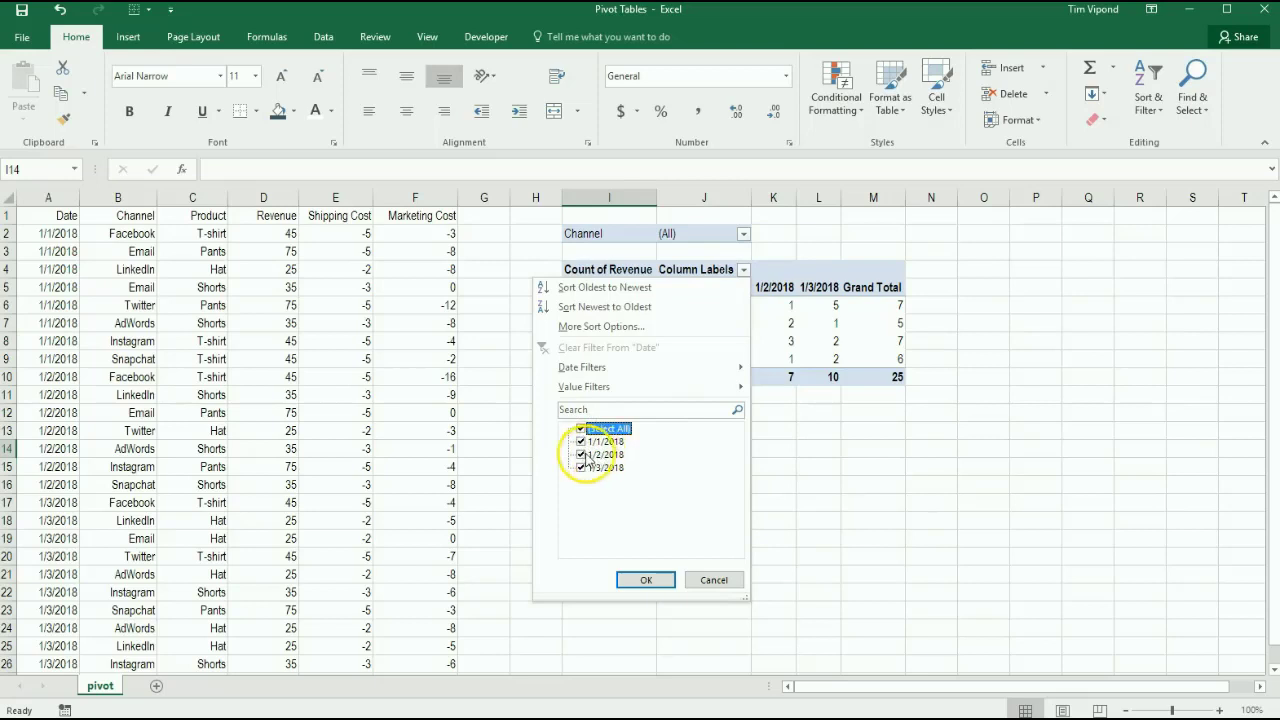
pyautogui.click(655, 579)
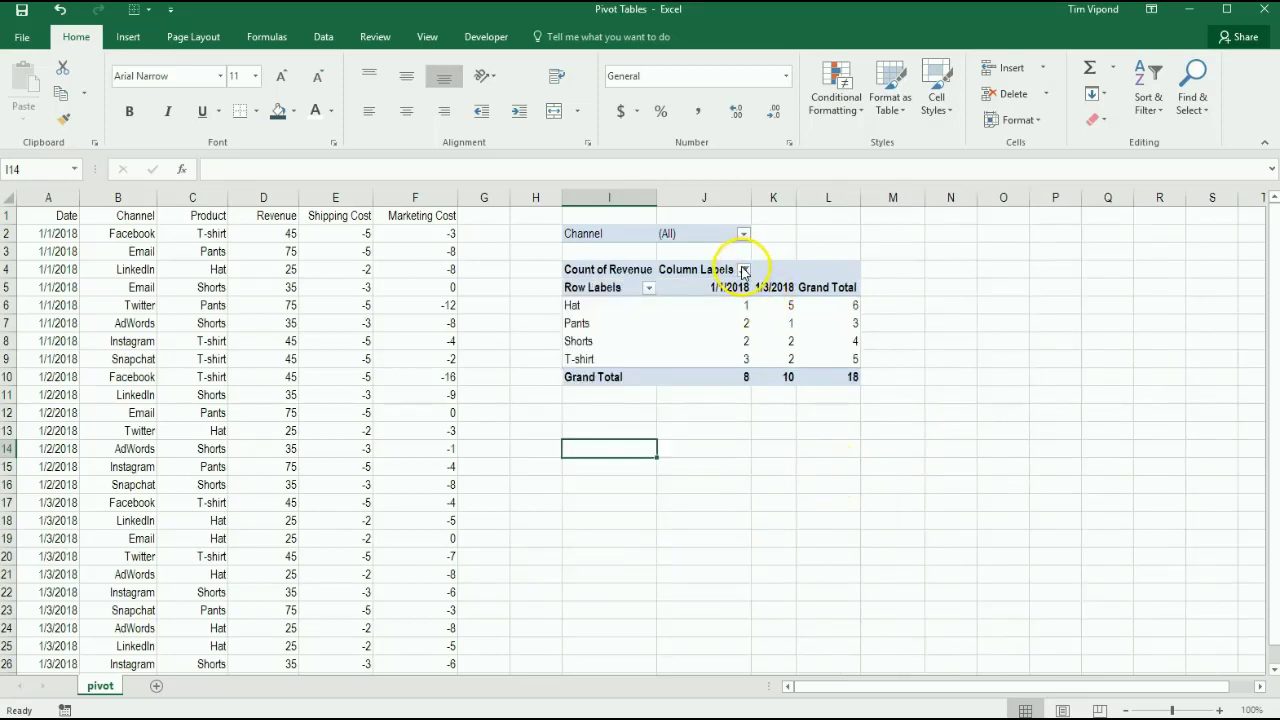
pyautogui.click(743, 233)
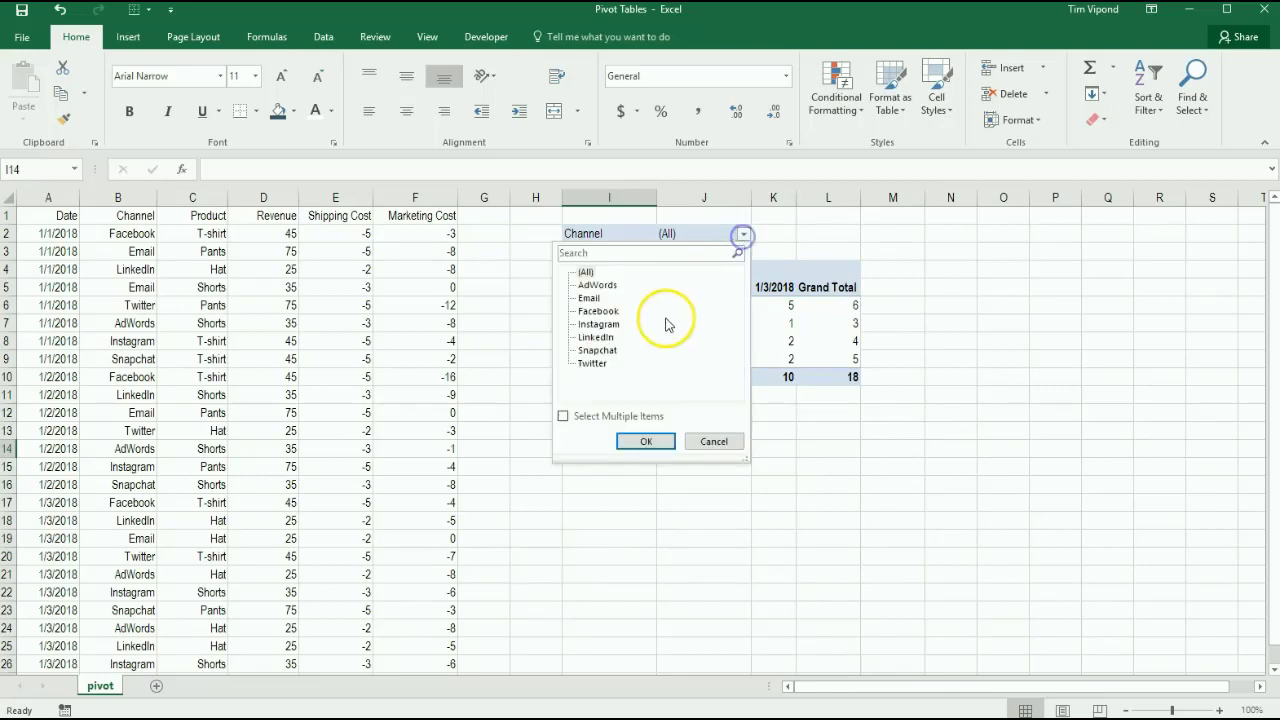
pyautogui.click(593, 363)
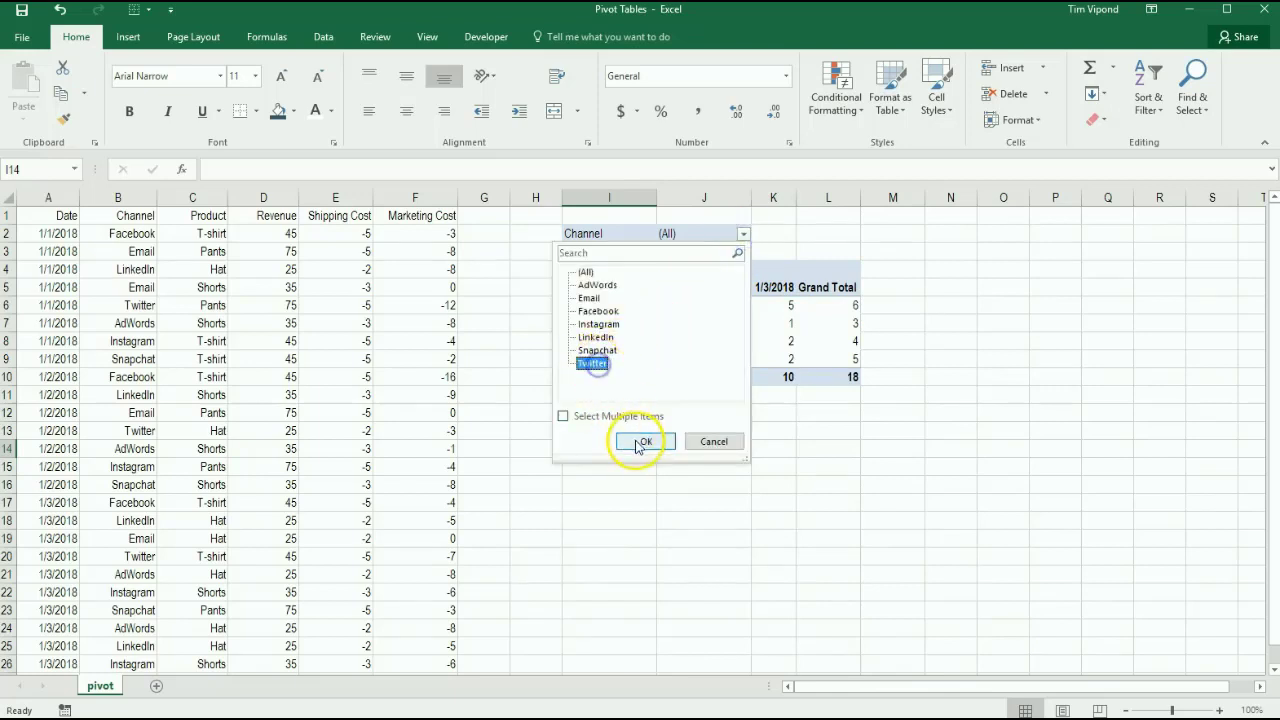
pyautogui.click(646, 441)
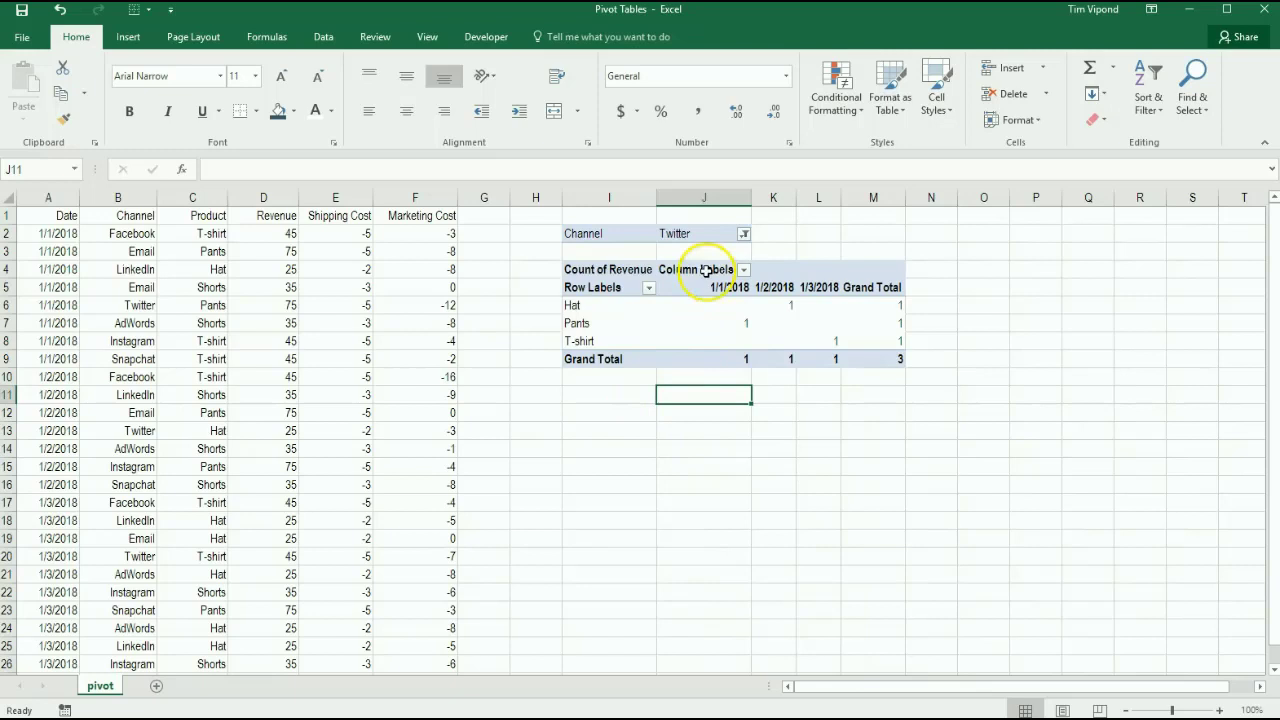
pyautogui.click(743, 233)
pyautogui.click(585, 271)
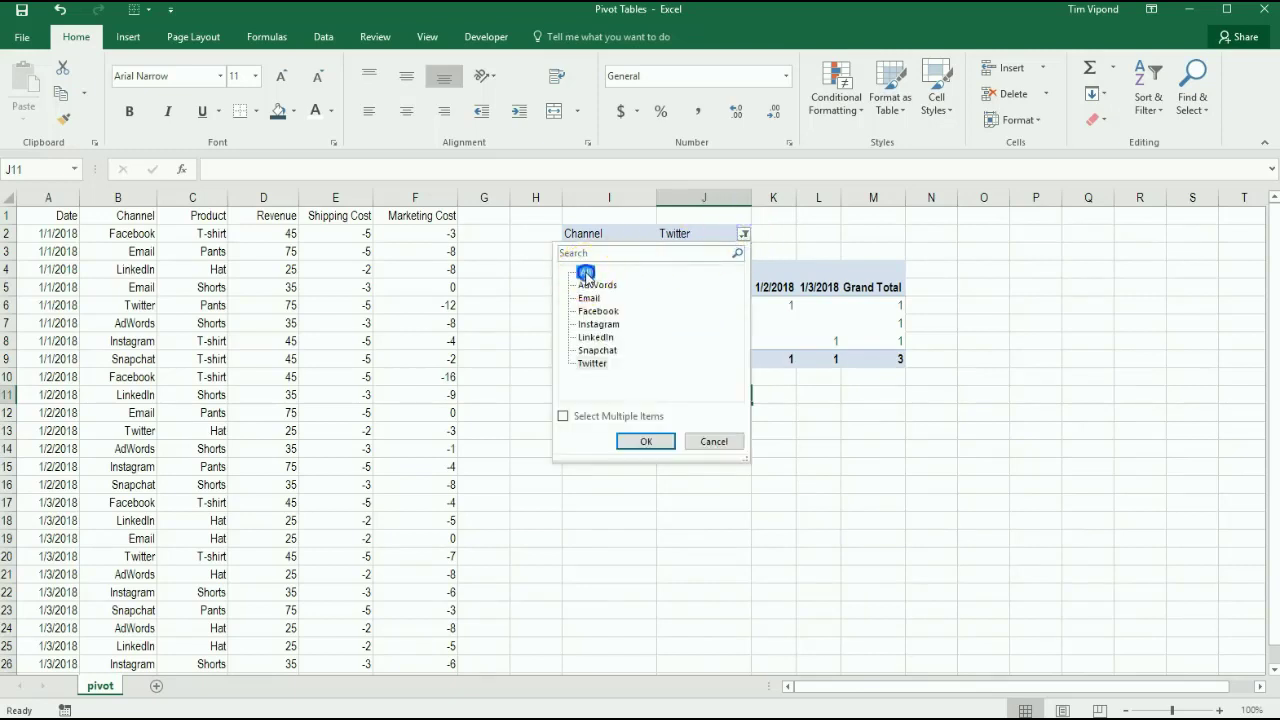
pyautogui.click(628, 448)
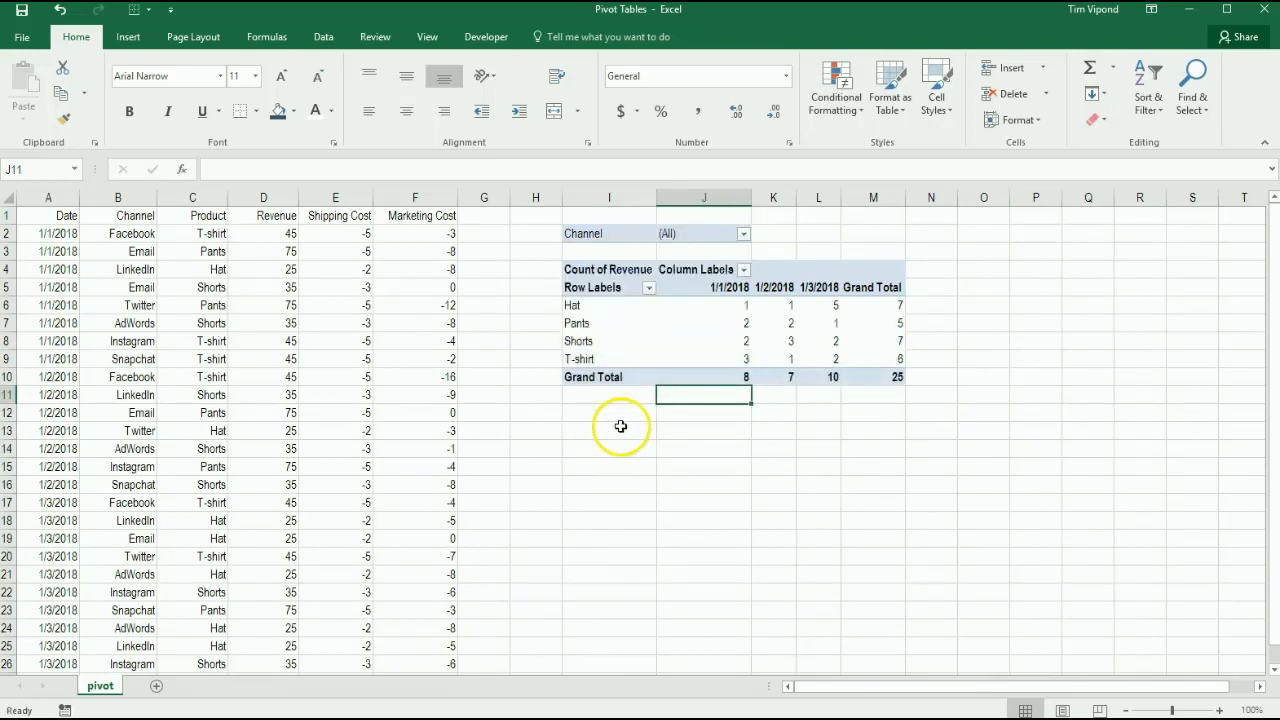
pyautogui.click(614, 428)
pyautogui.moveTo(774, 195); pyautogui.dragTo(911, 200)
# - Reselect the Sum of Revenue pivot to show its field list and open the PivotTable Analyze ribbon
pyautogui.click(634, 434)
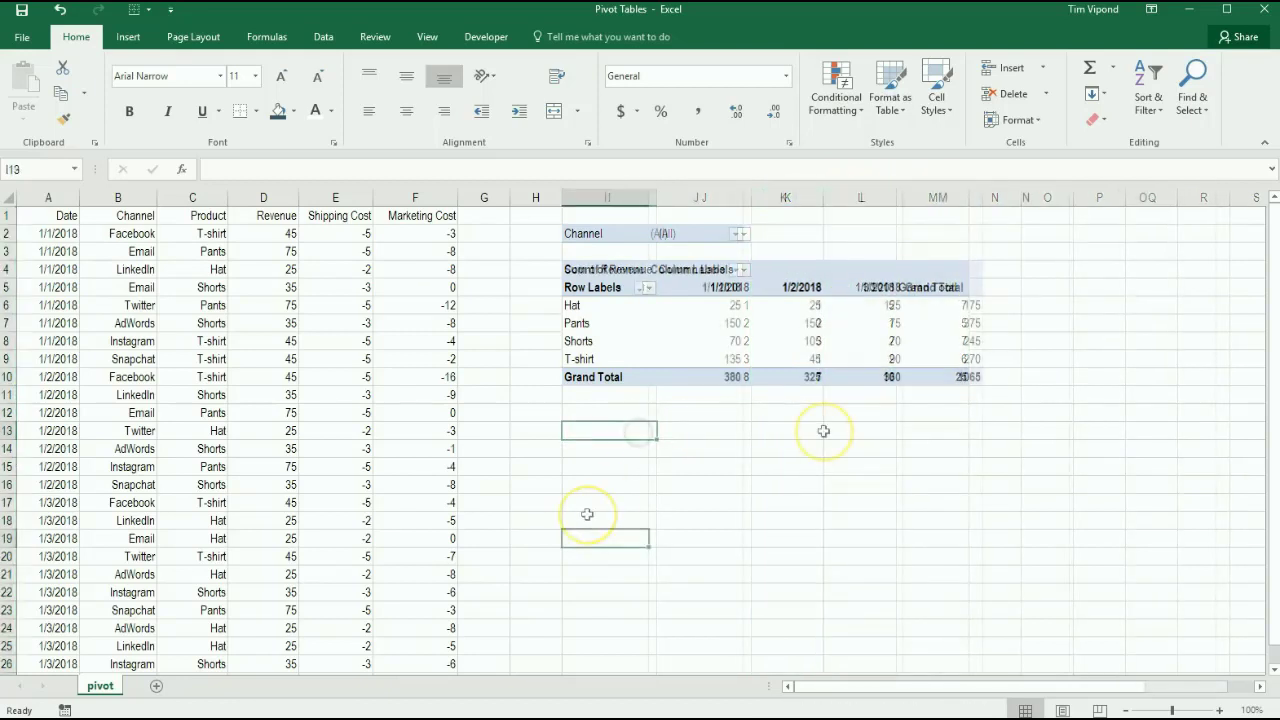
pyautogui.click(640, 412)
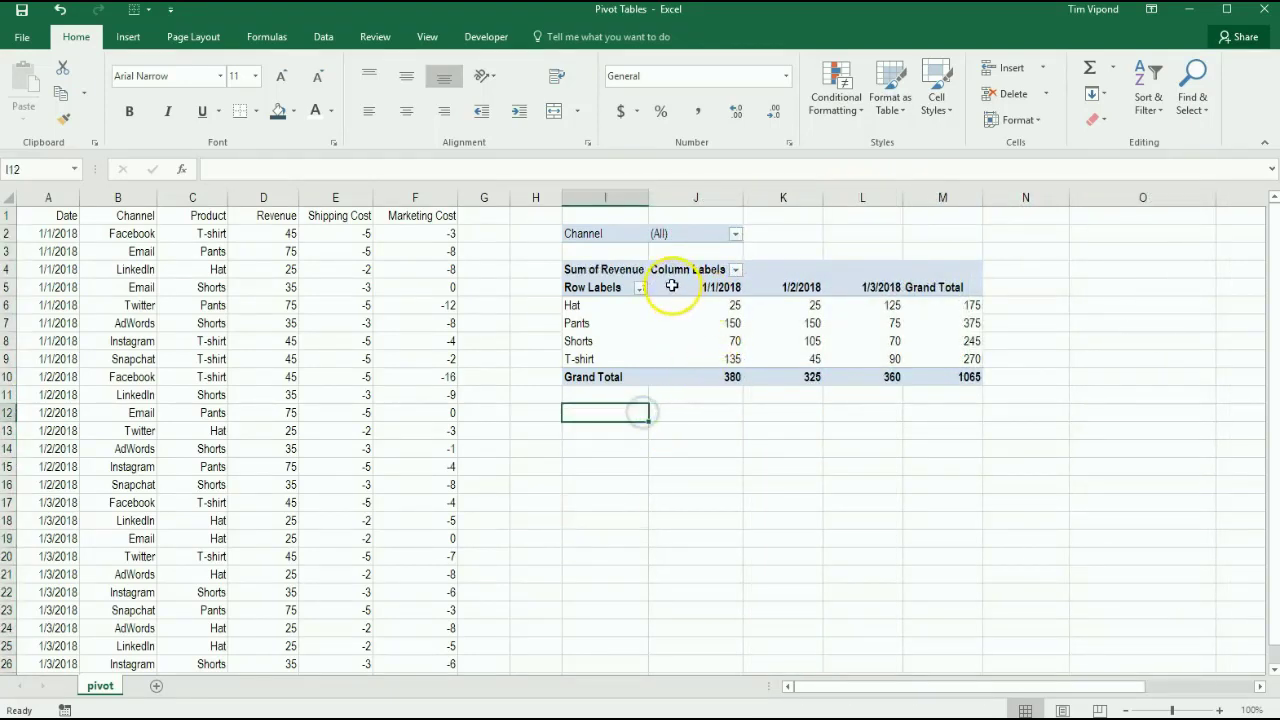
pyautogui.click(598, 290)
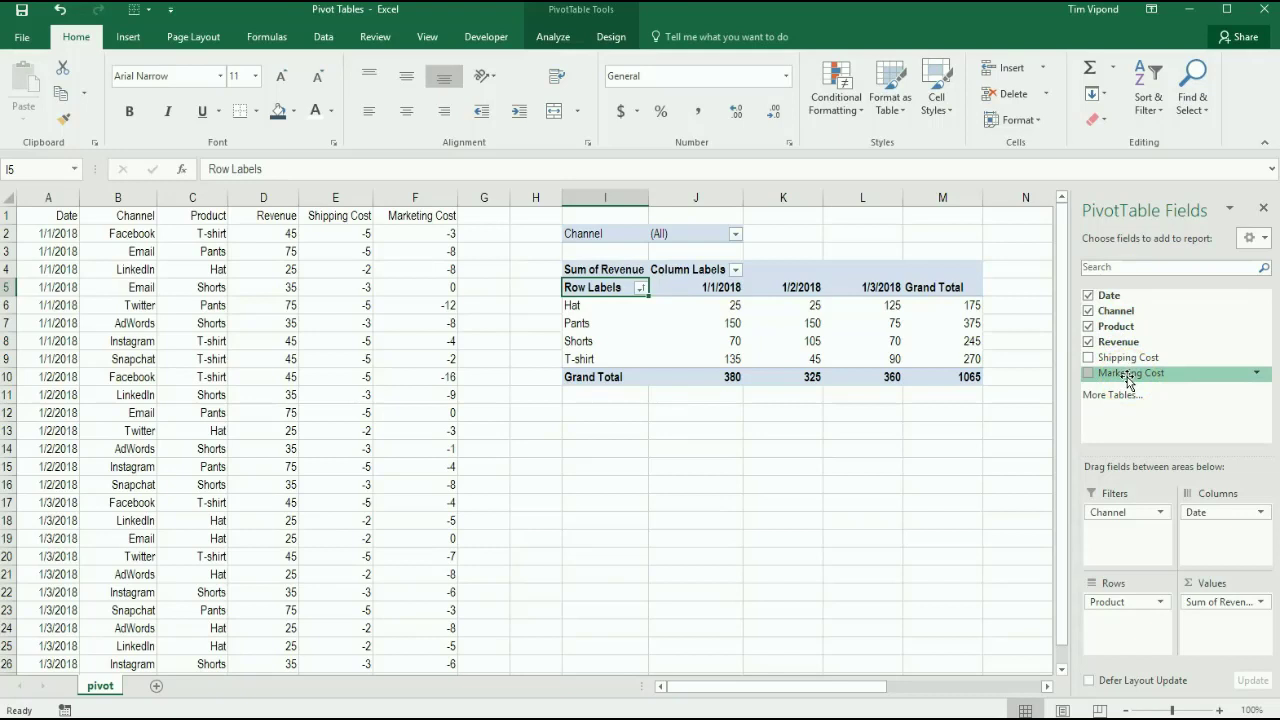
pyautogui.click(550, 38)
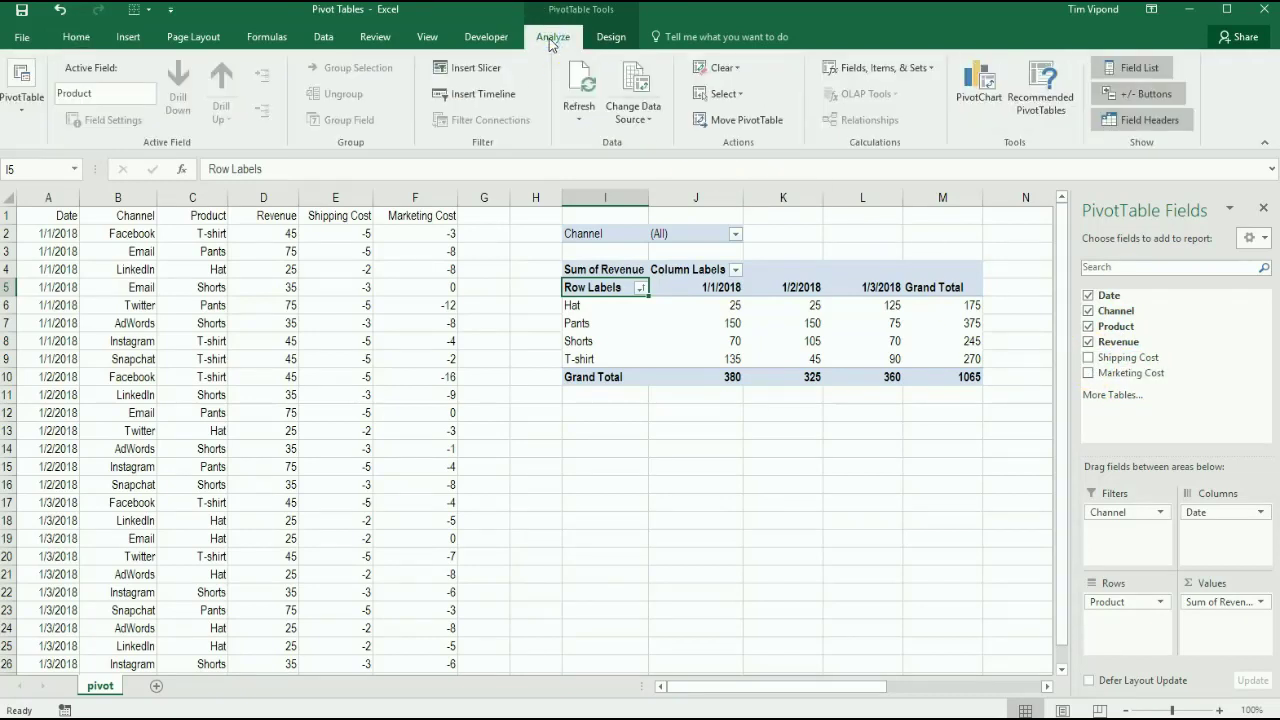
# - Create calculated field Contribution Margin = Revenue + Shipping Cost + Marketing Cost and add it to the pivot
pyautogui.click(924, 68)
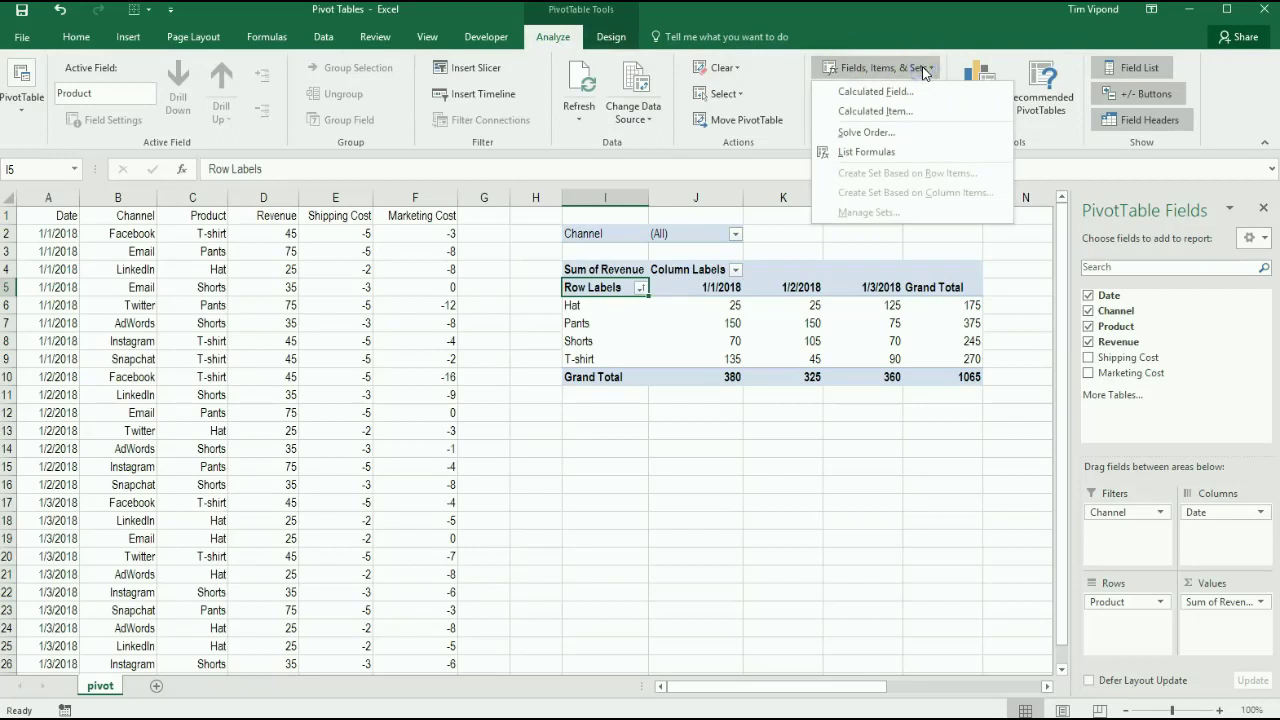
pyautogui.click(904, 96)
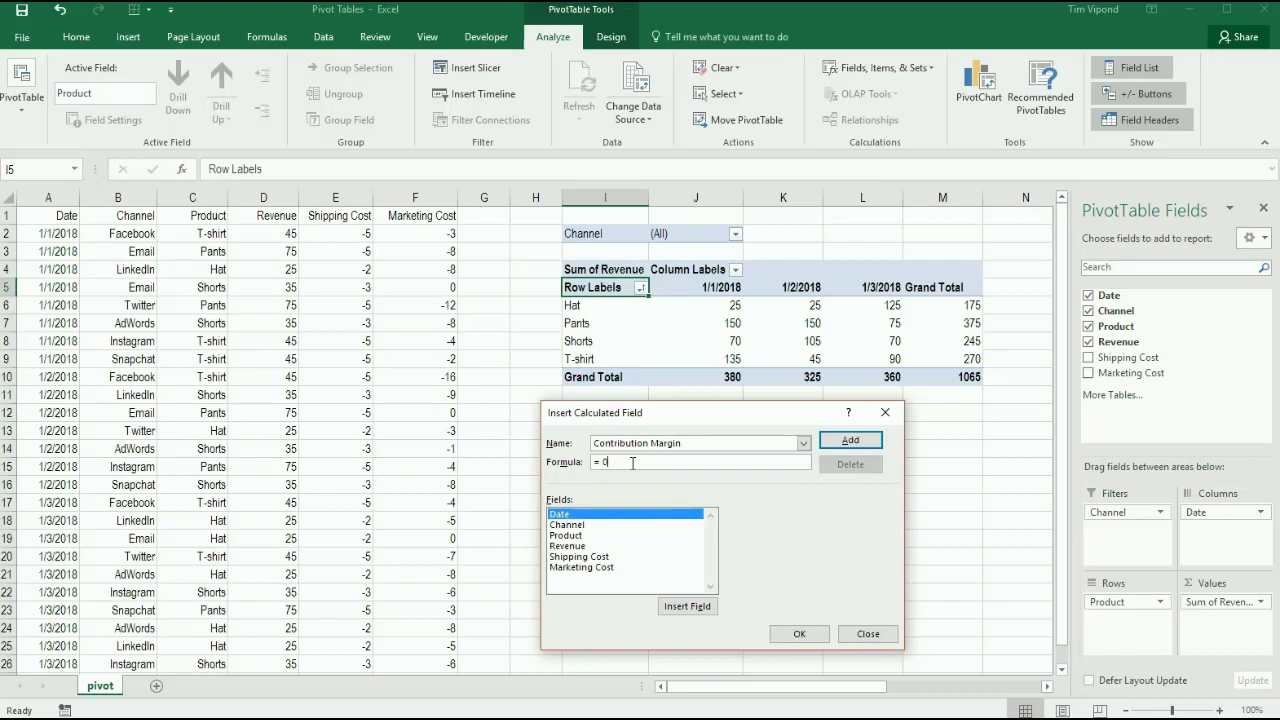
pyautogui.click(578, 546)
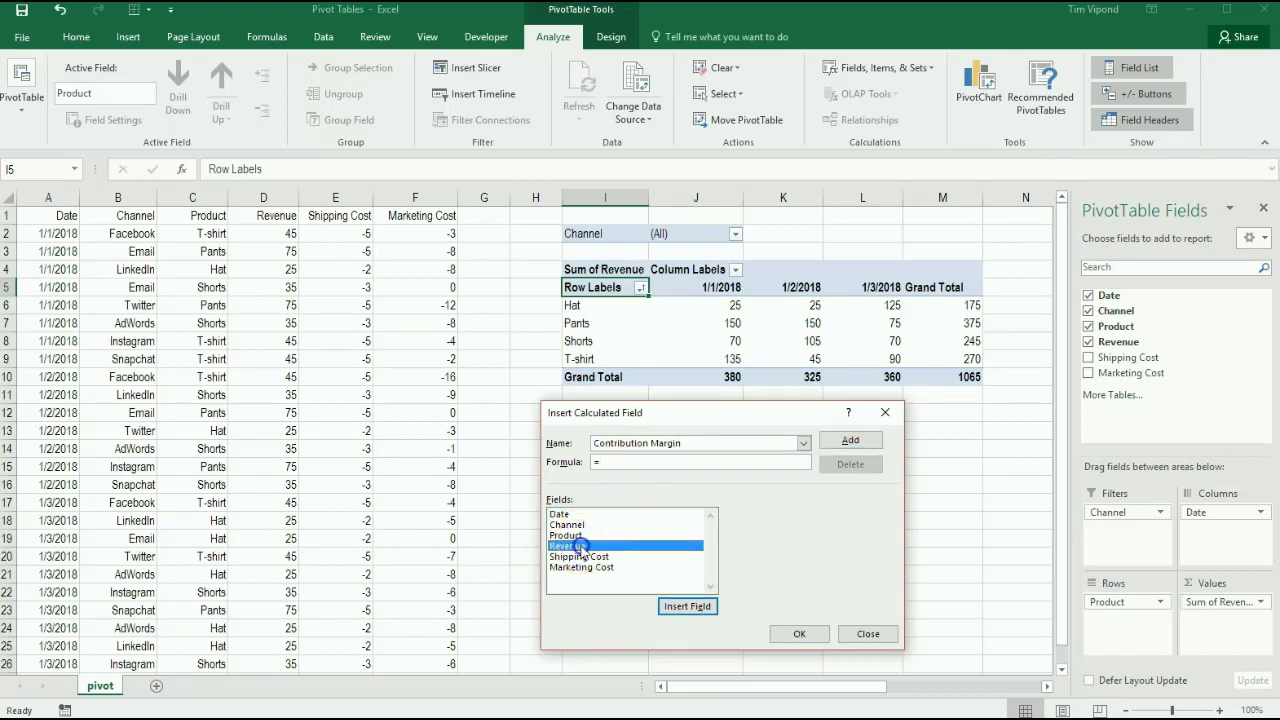
pyautogui.click(688, 607)
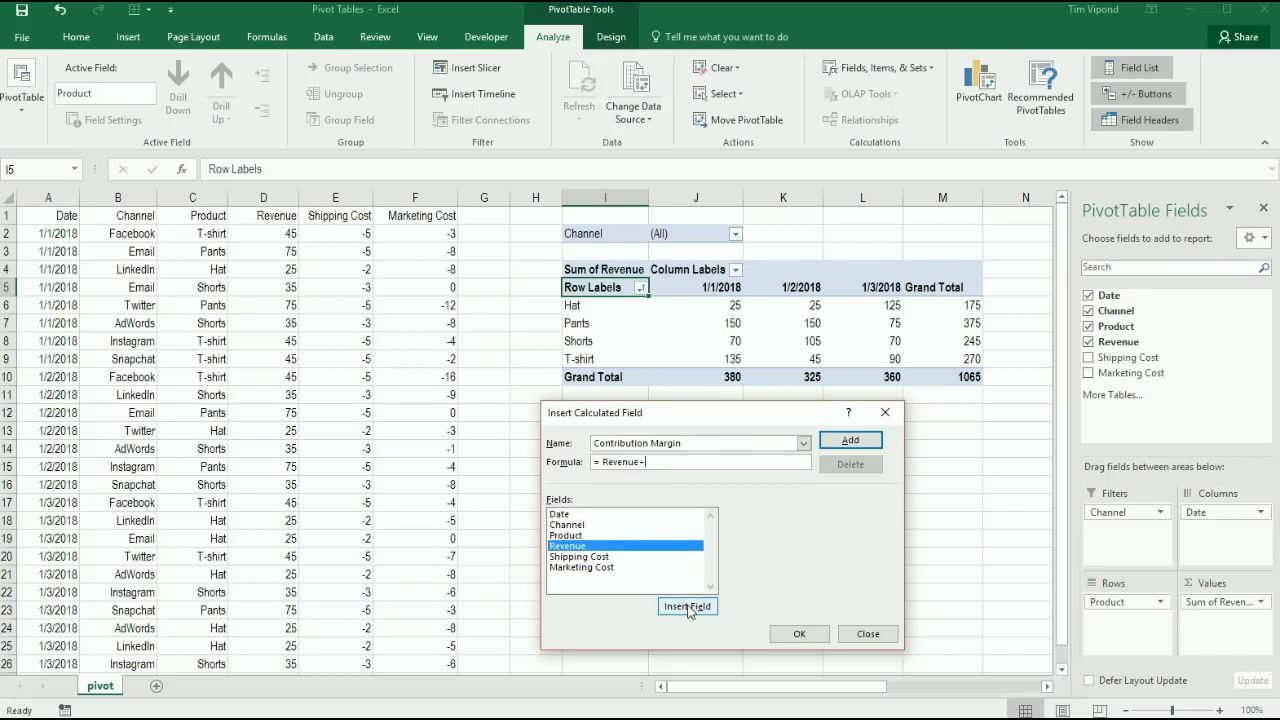
pyautogui.click(601, 557)
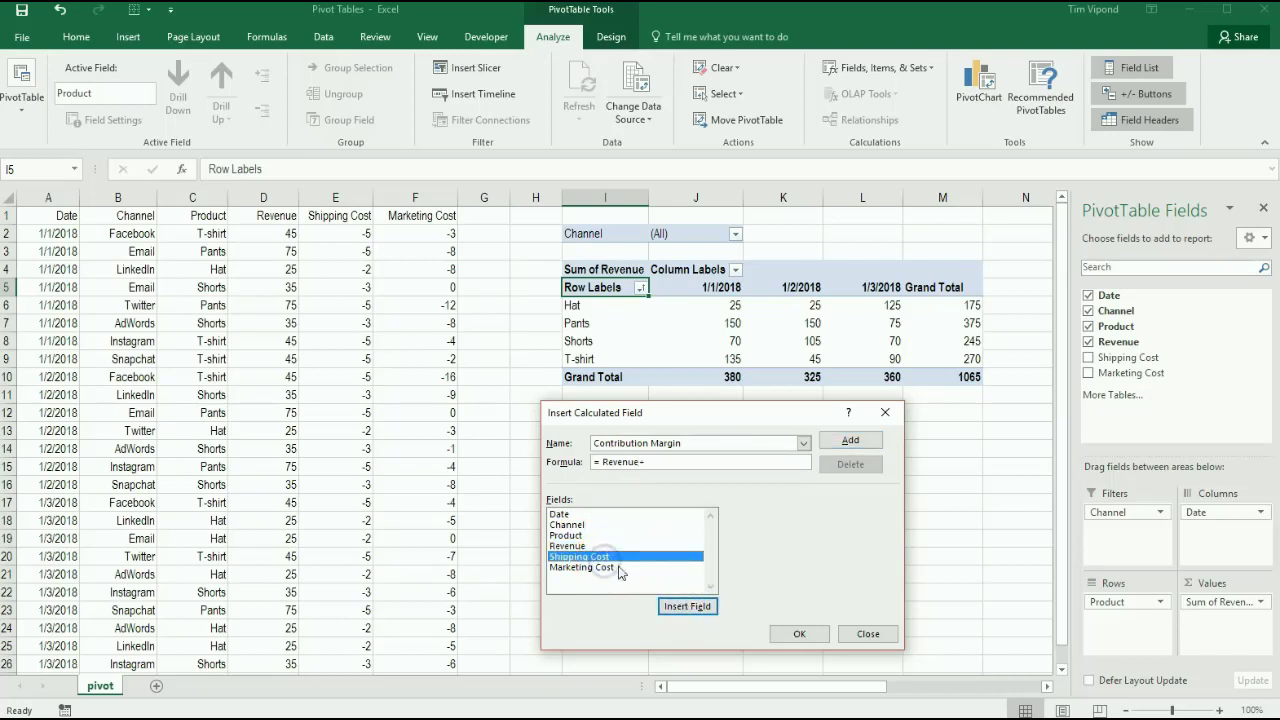
pyautogui.click(679, 612)
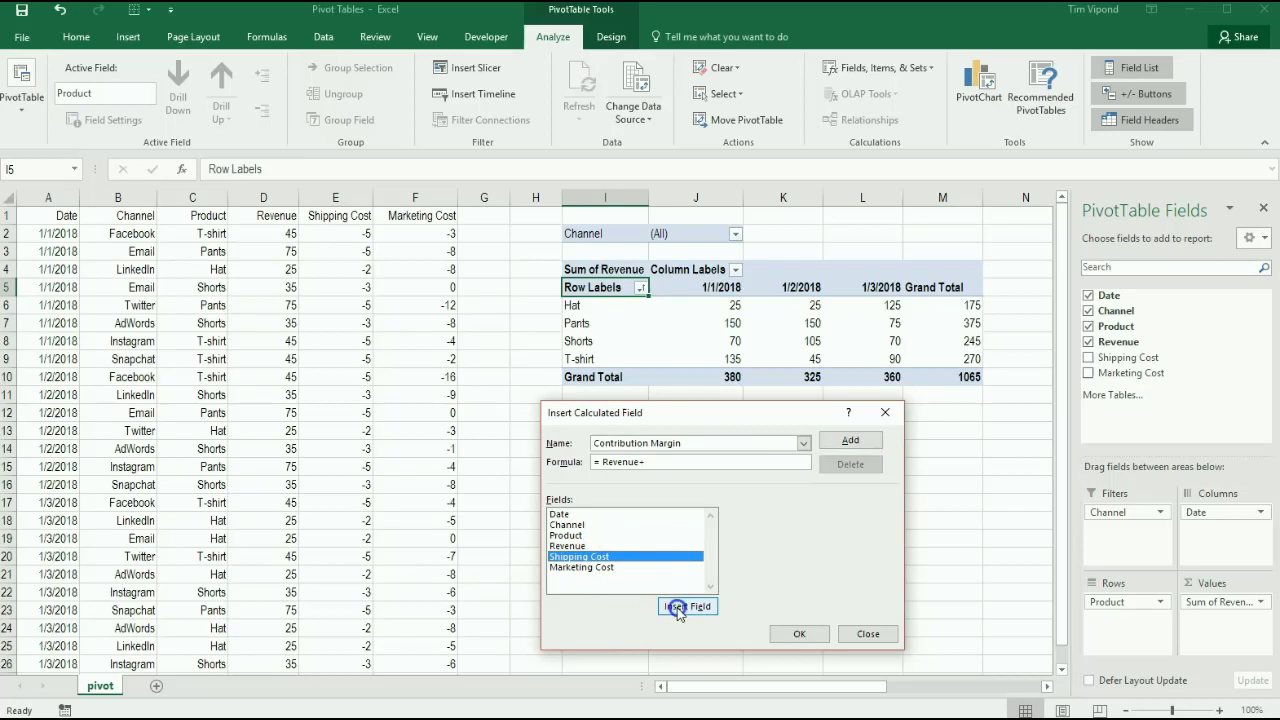
pyautogui.click(678, 610)
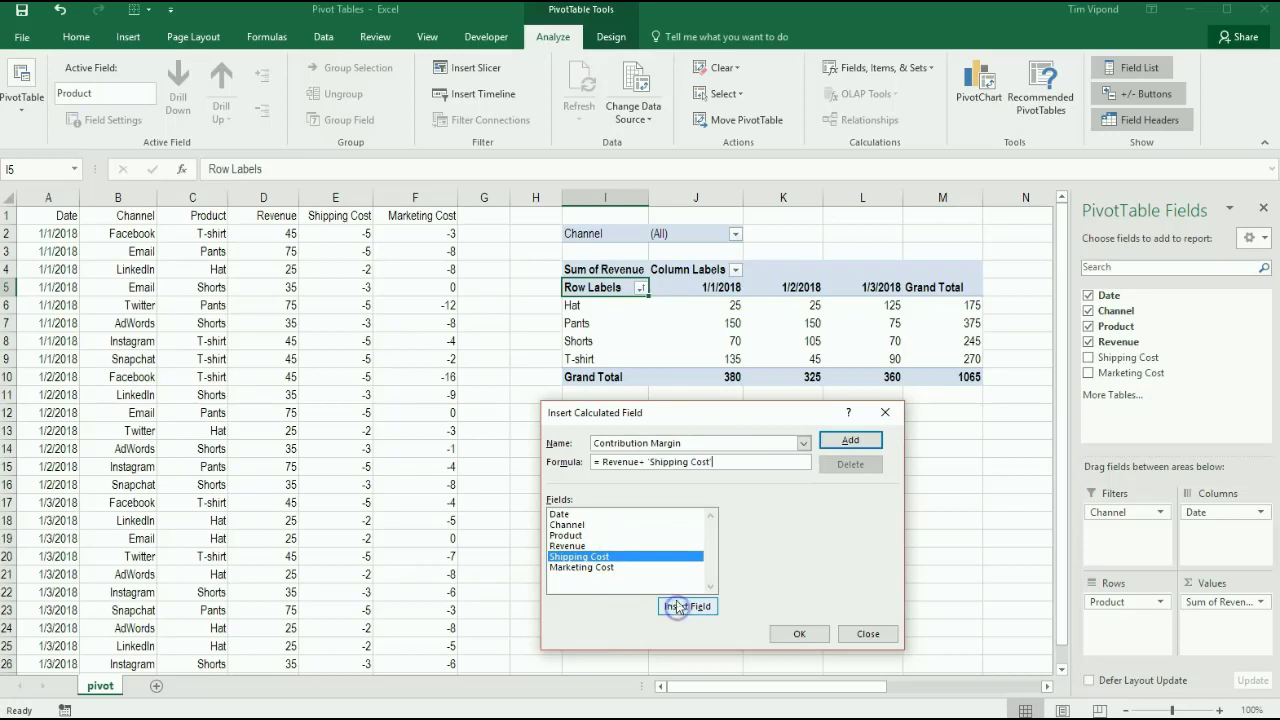
pyautogui.click(598, 567)
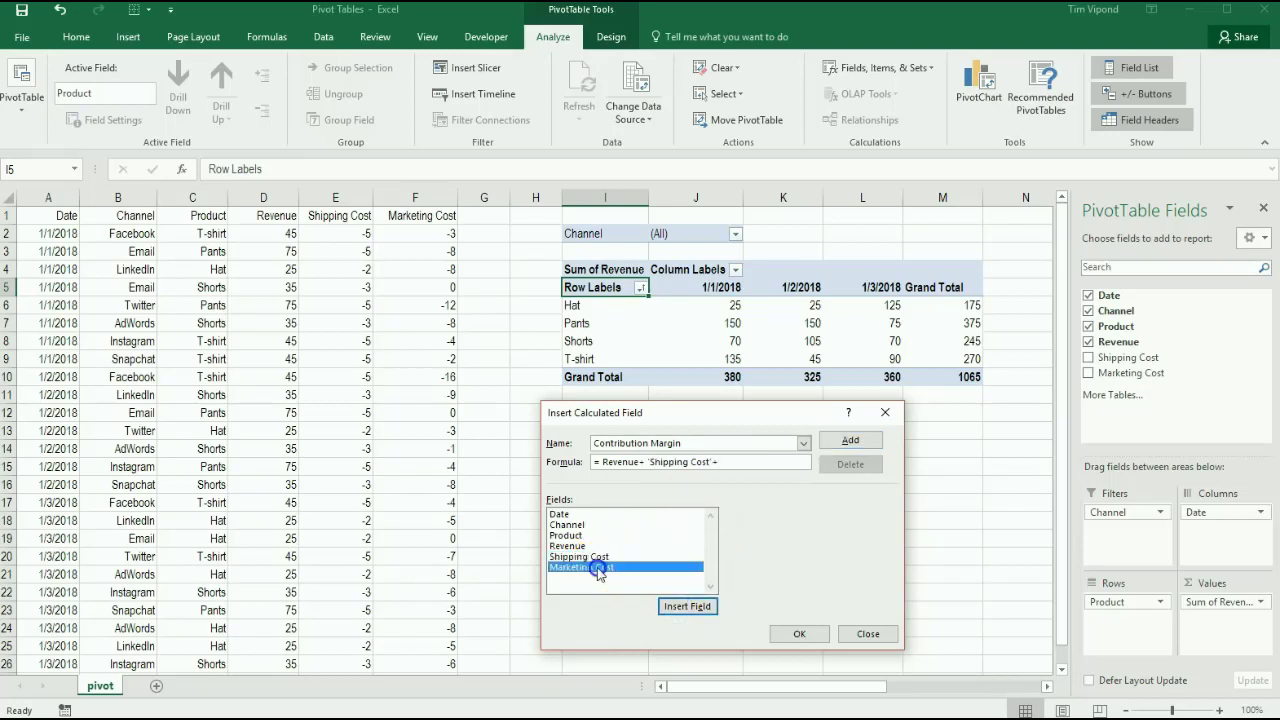
pyautogui.click(686, 610)
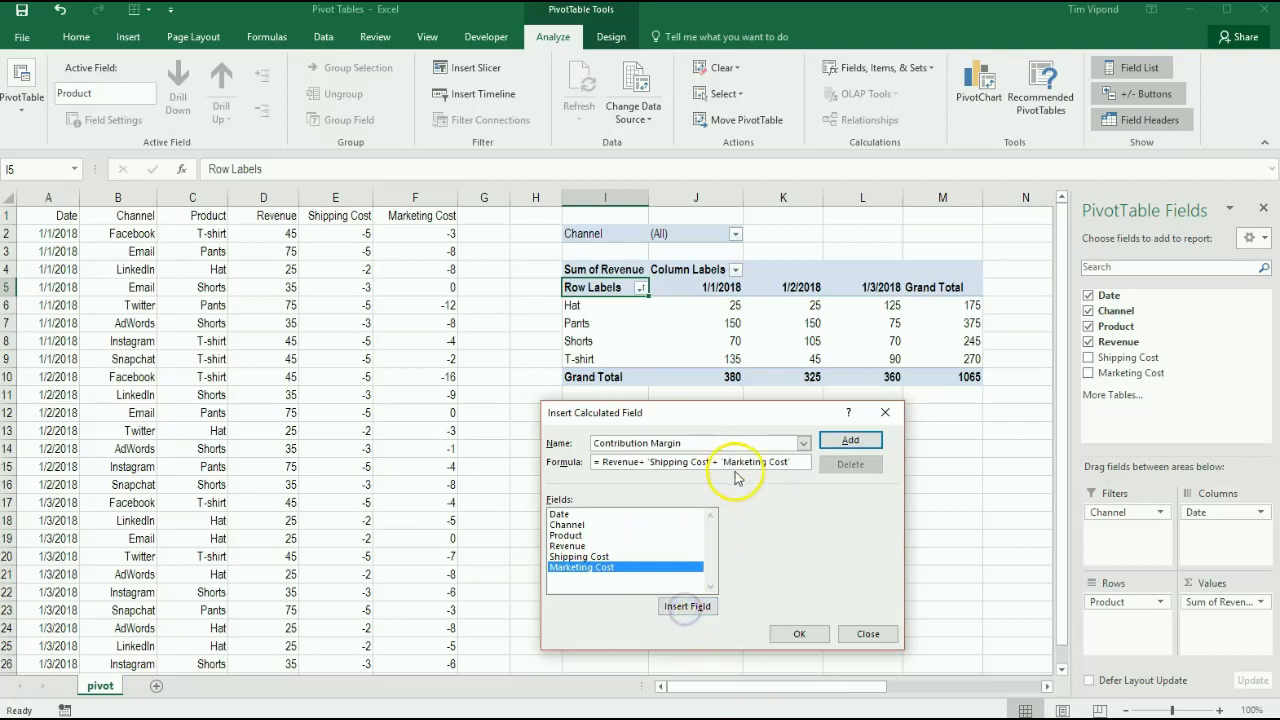
pyautogui.click(852, 443)
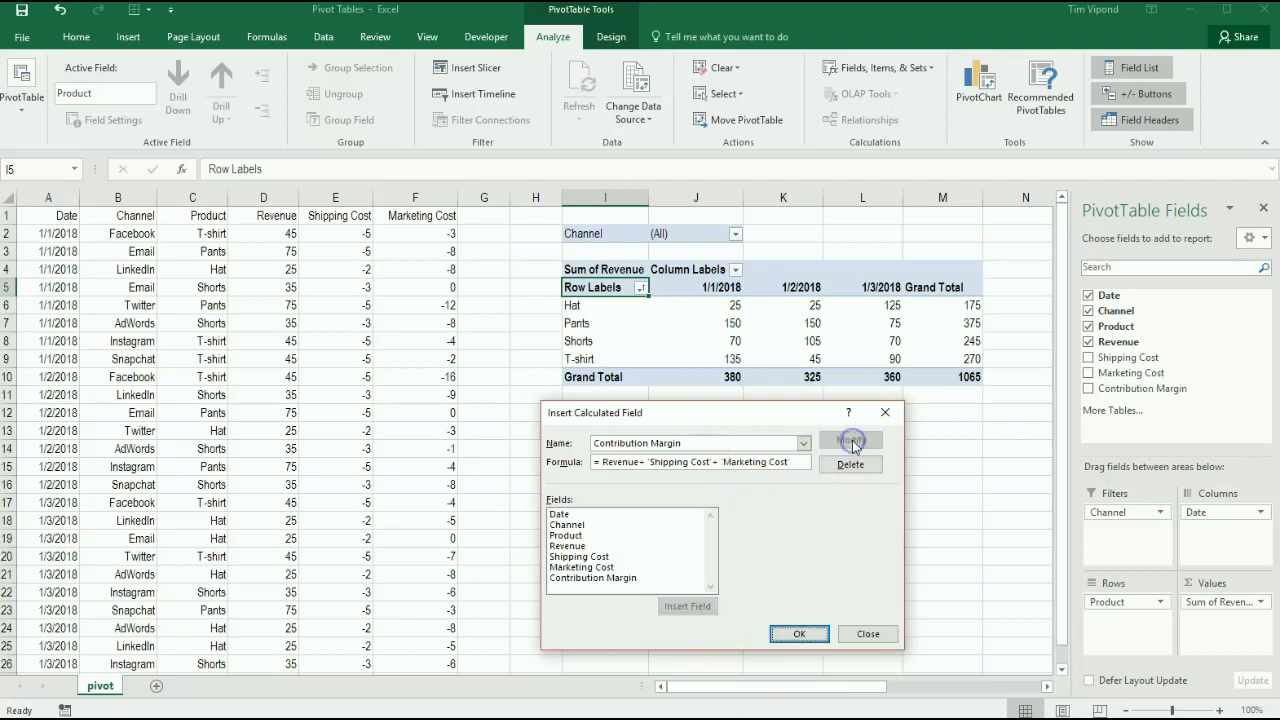
pyautogui.click(638, 579)
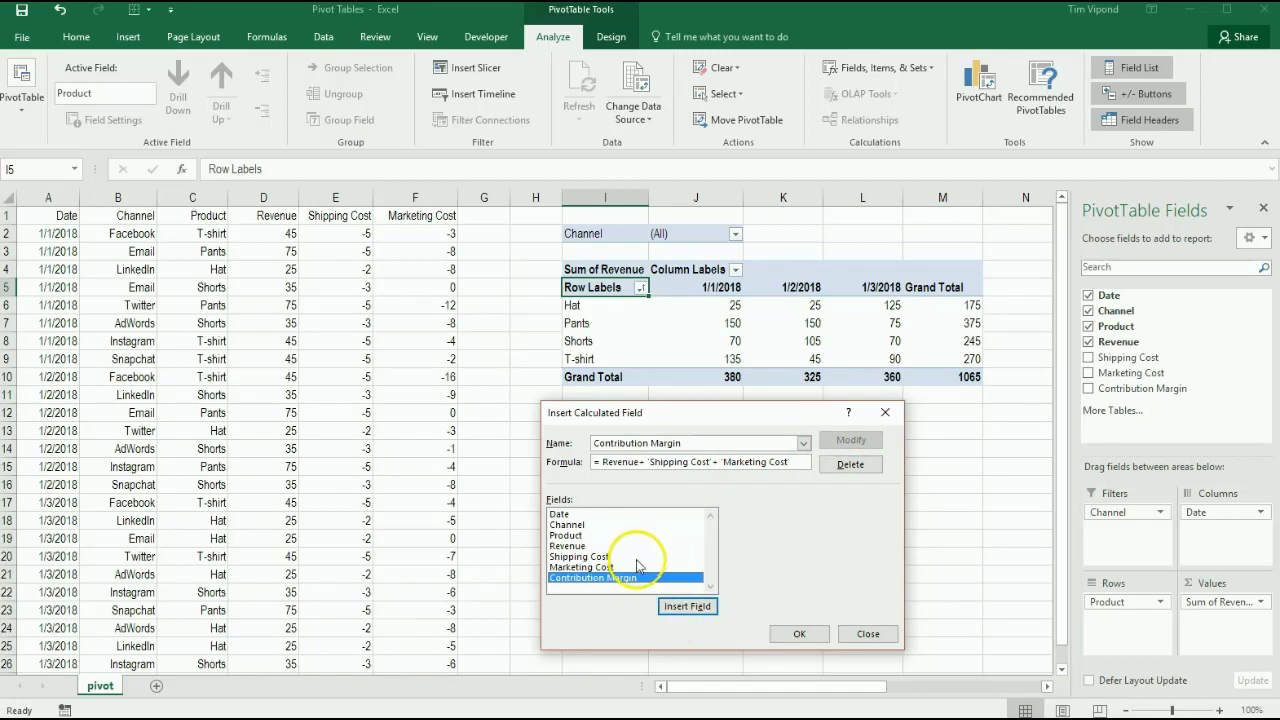
pyautogui.click(790, 634)
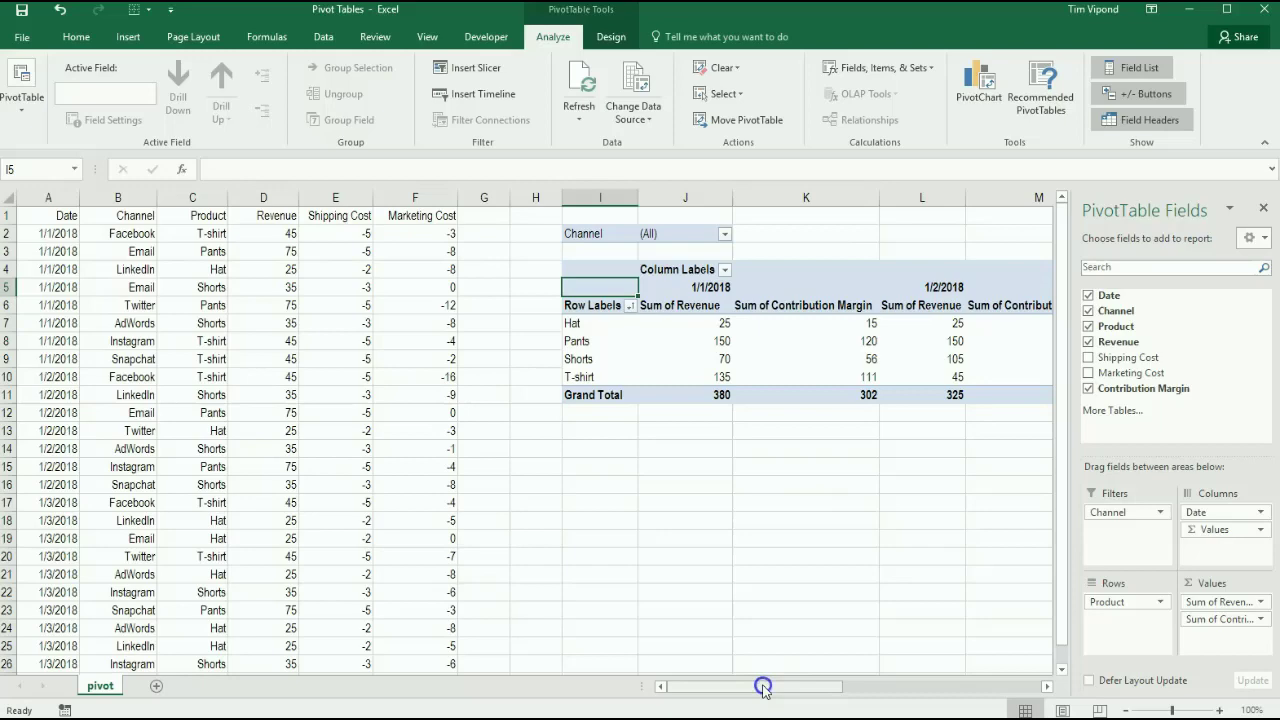
# - Filter the date columns to only 1/1/2018 and review its revenue and margin values
pyautogui.moveTo(760, 686); pyautogui.dragTo(879, 689)
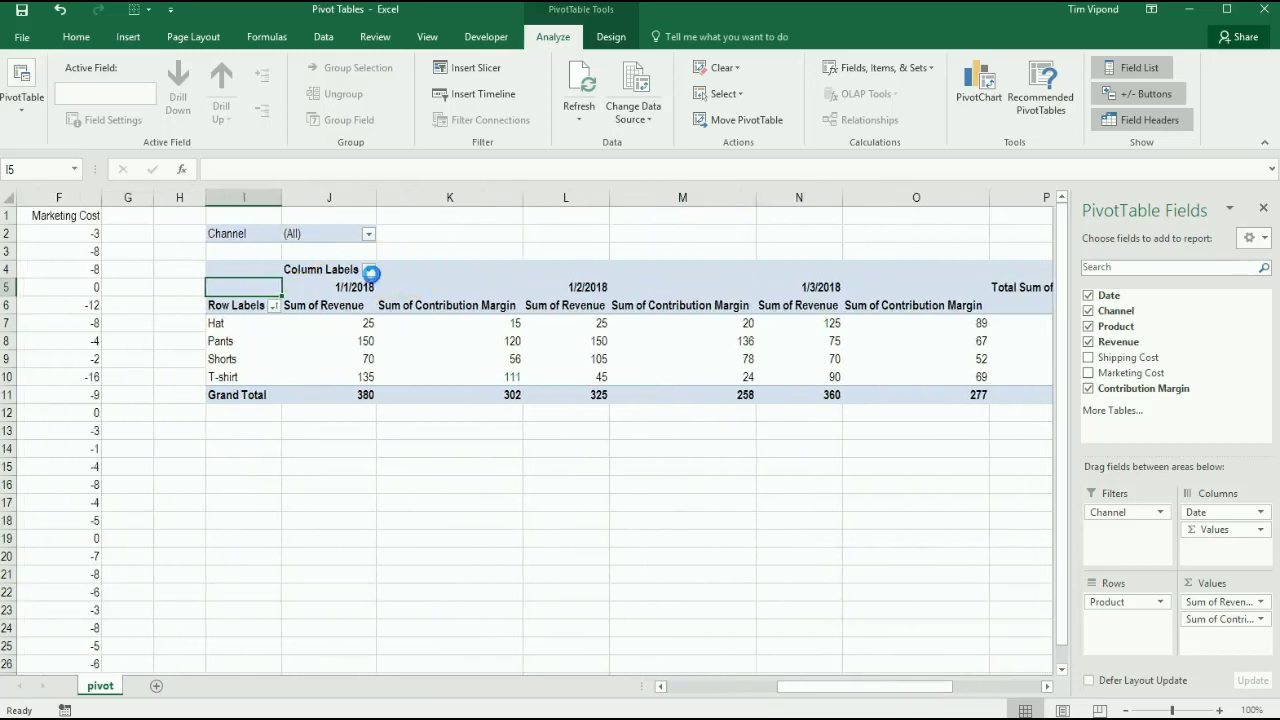
pyautogui.click(370, 271)
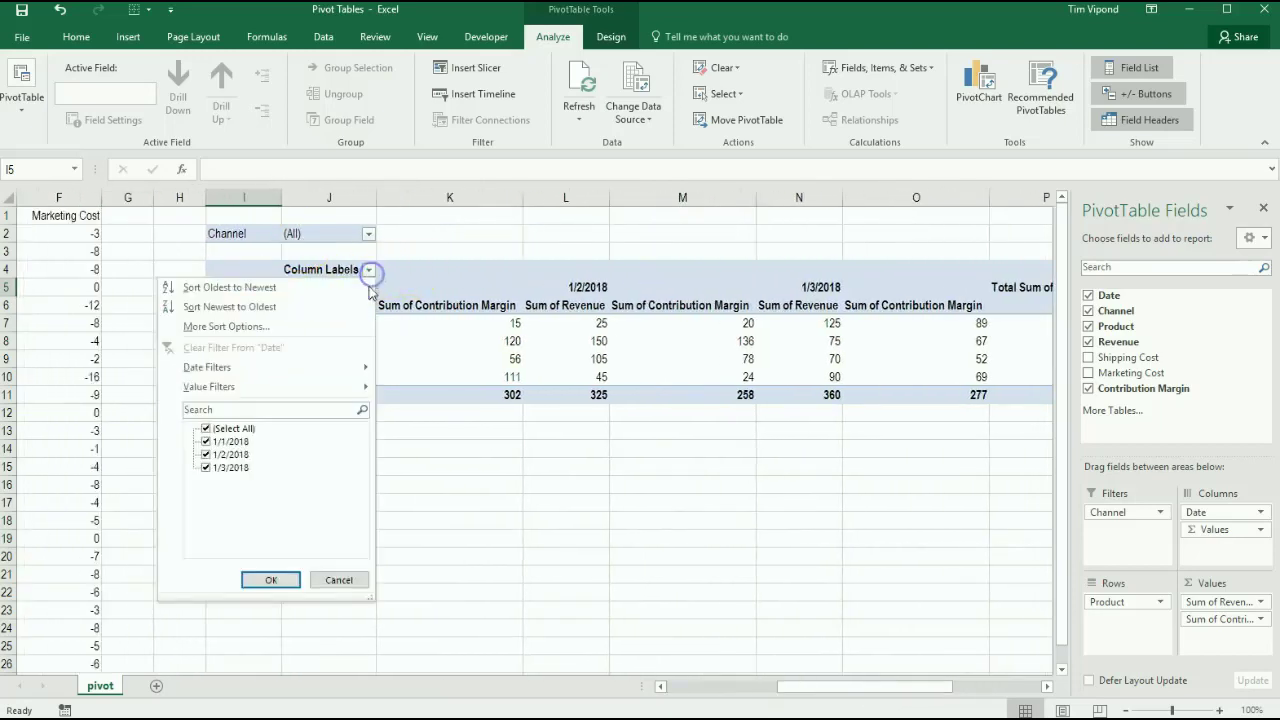
pyautogui.click(207, 454)
pyautogui.click(207, 467)
pyautogui.click(271, 580)
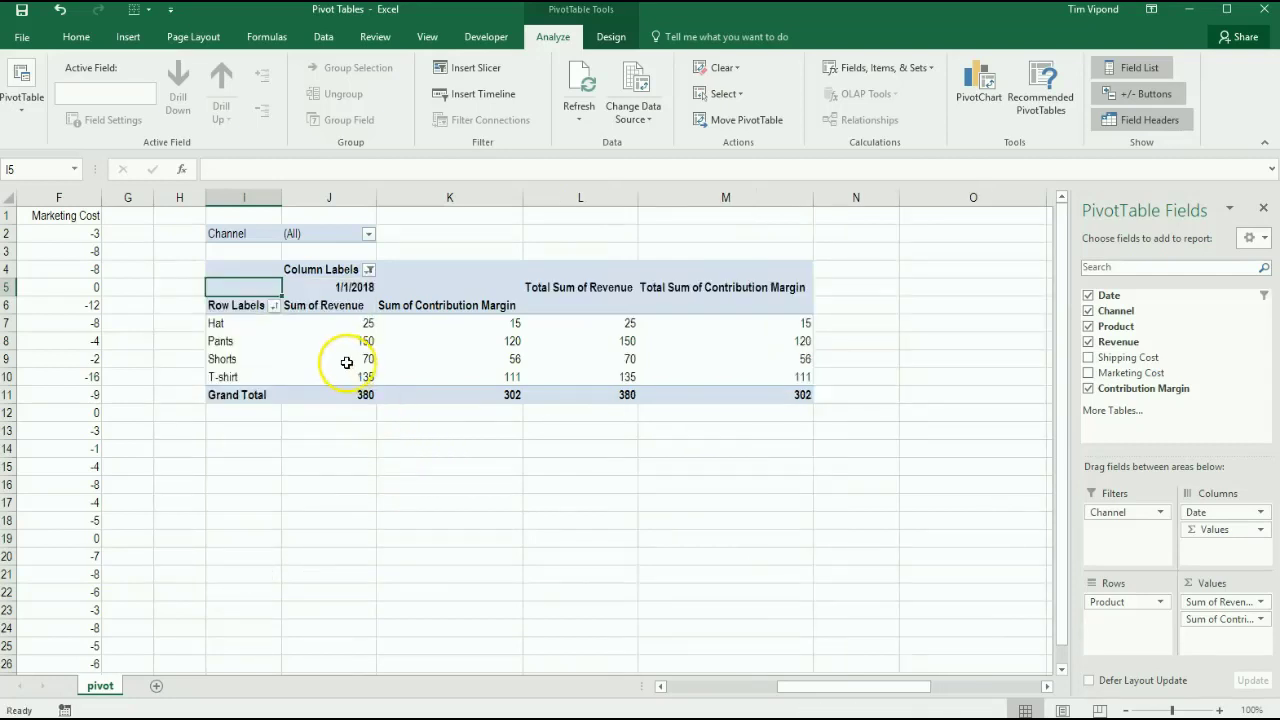
pyautogui.moveTo(340, 326)
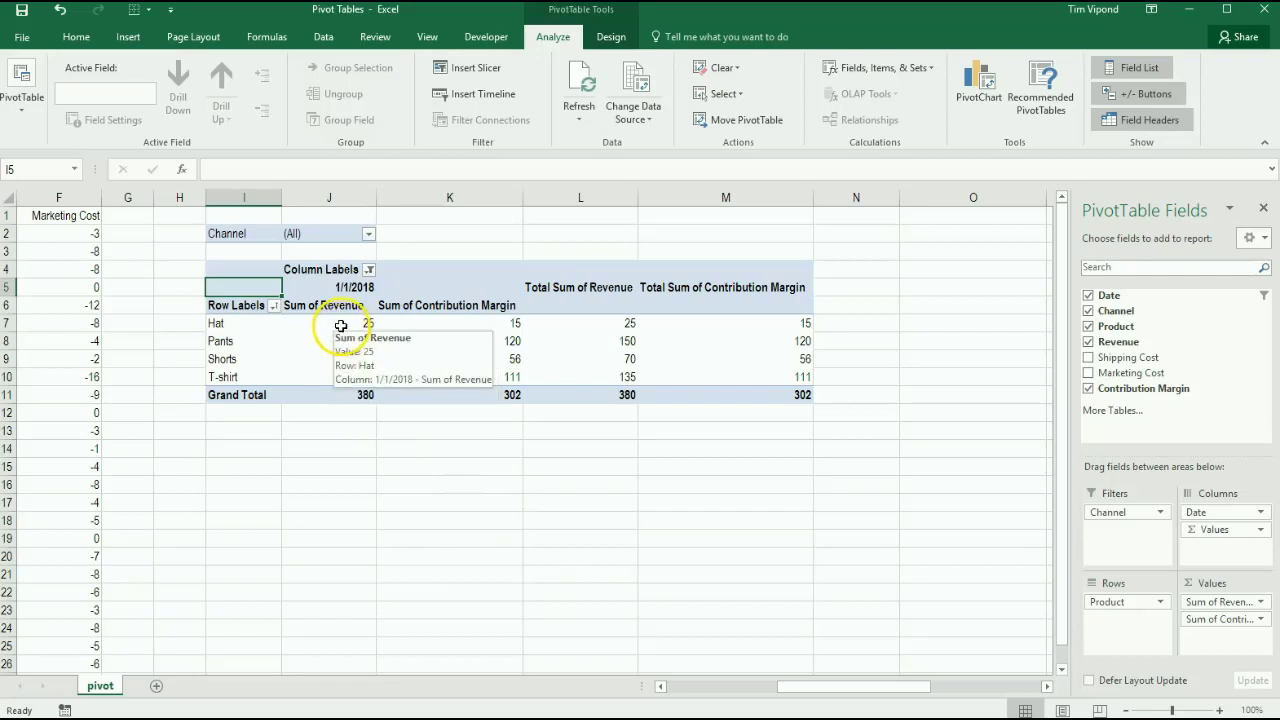
pyautogui.moveTo(338, 318); pyautogui.dragTo(337, 380)
pyautogui.moveTo(410, 323); pyautogui.dragTo(488, 386)
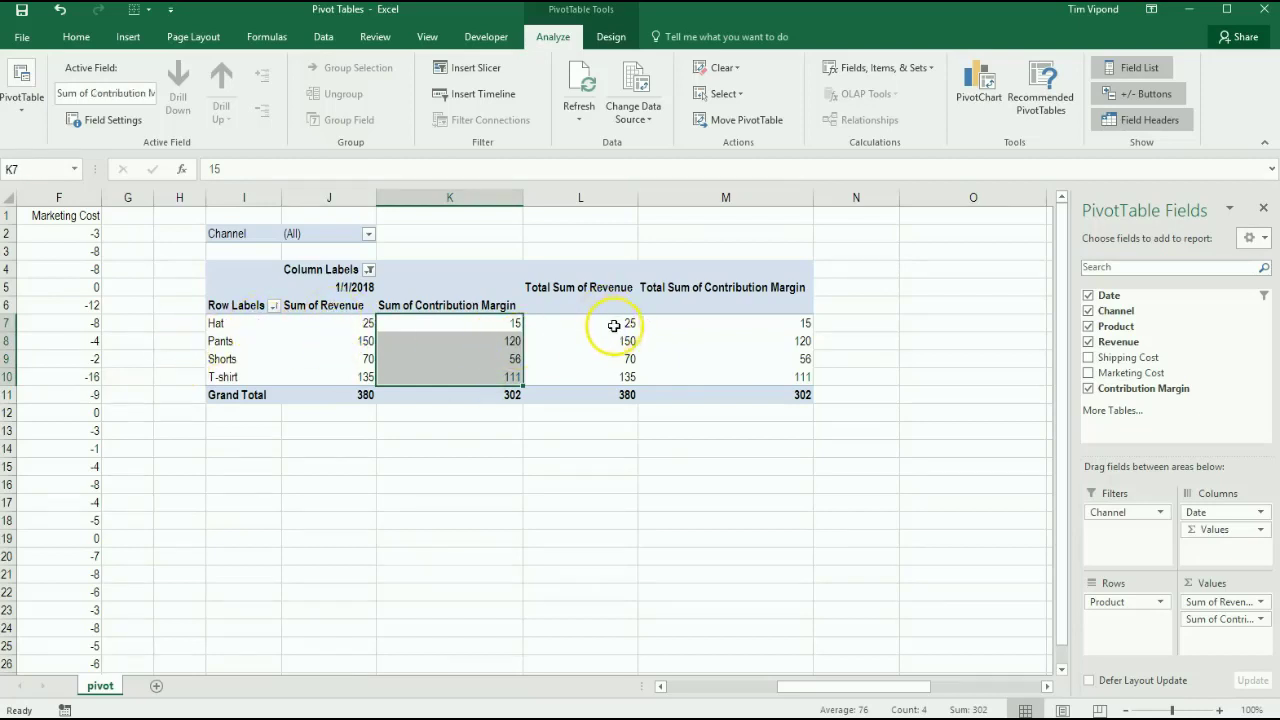
pyautogui.moveTo(614, 326); pyautogui.dragTo(729, 391)
# - Add 1/2/2018 back into the date filter so 1/1/2018 and 1/2/2018 show
pyautogui.click(368, 270)
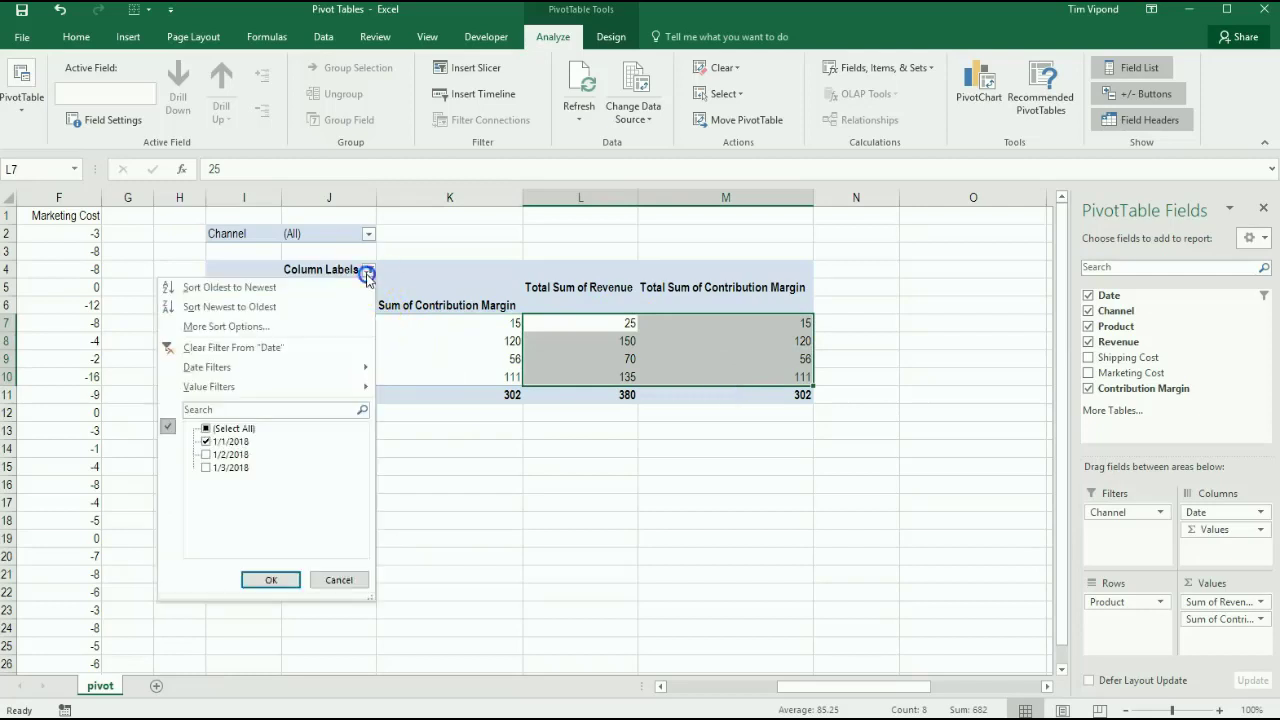
pyautogui.click(229, 455)
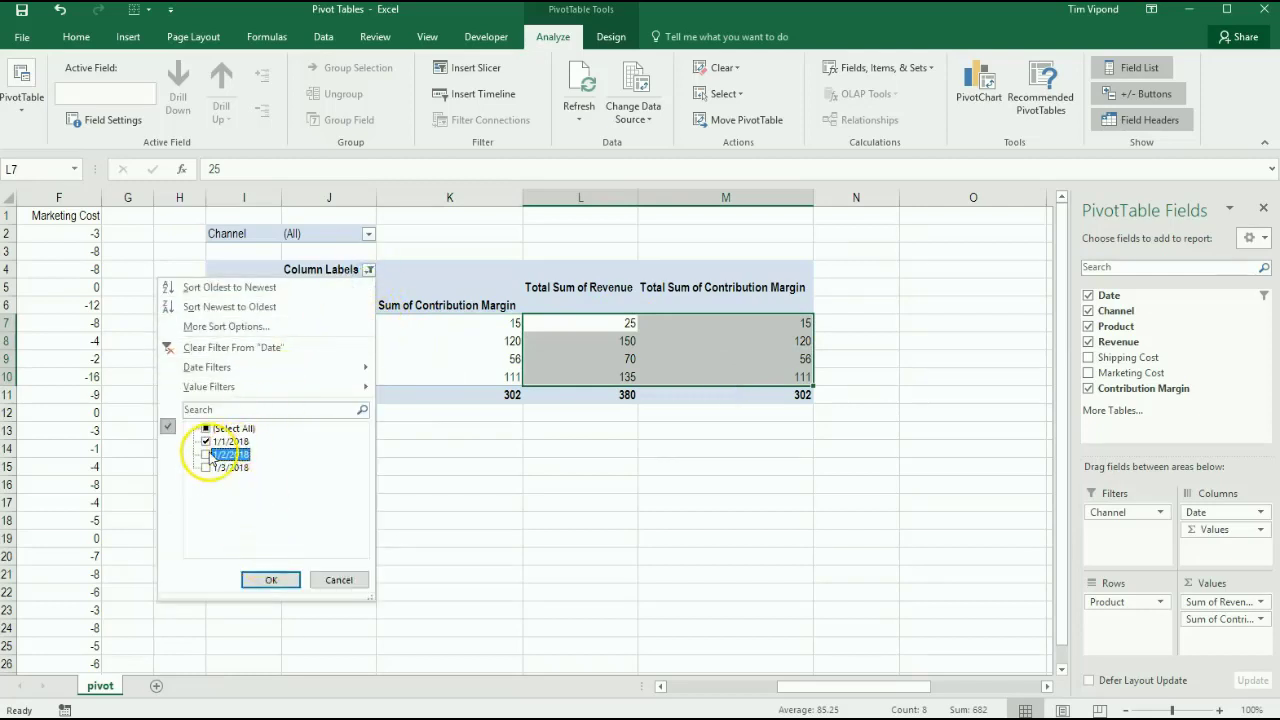
pyautogui.click(206, 454)
pyautogui.click(270, 580)
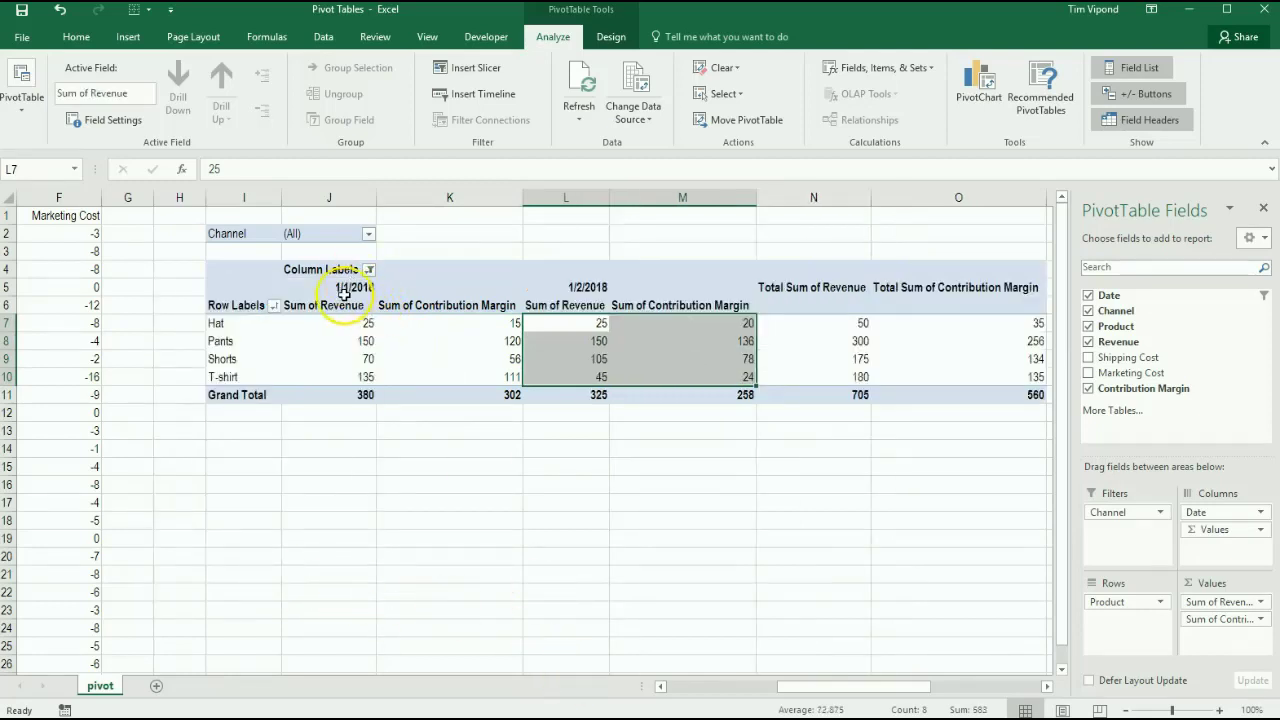
# - Review the grand totals: 1/1/2018 margin 302, 1/2/2018 revenue 325 and margin 258
pyautogui.moveTo(335, 288); pyautogui.dragTo(443, 380)
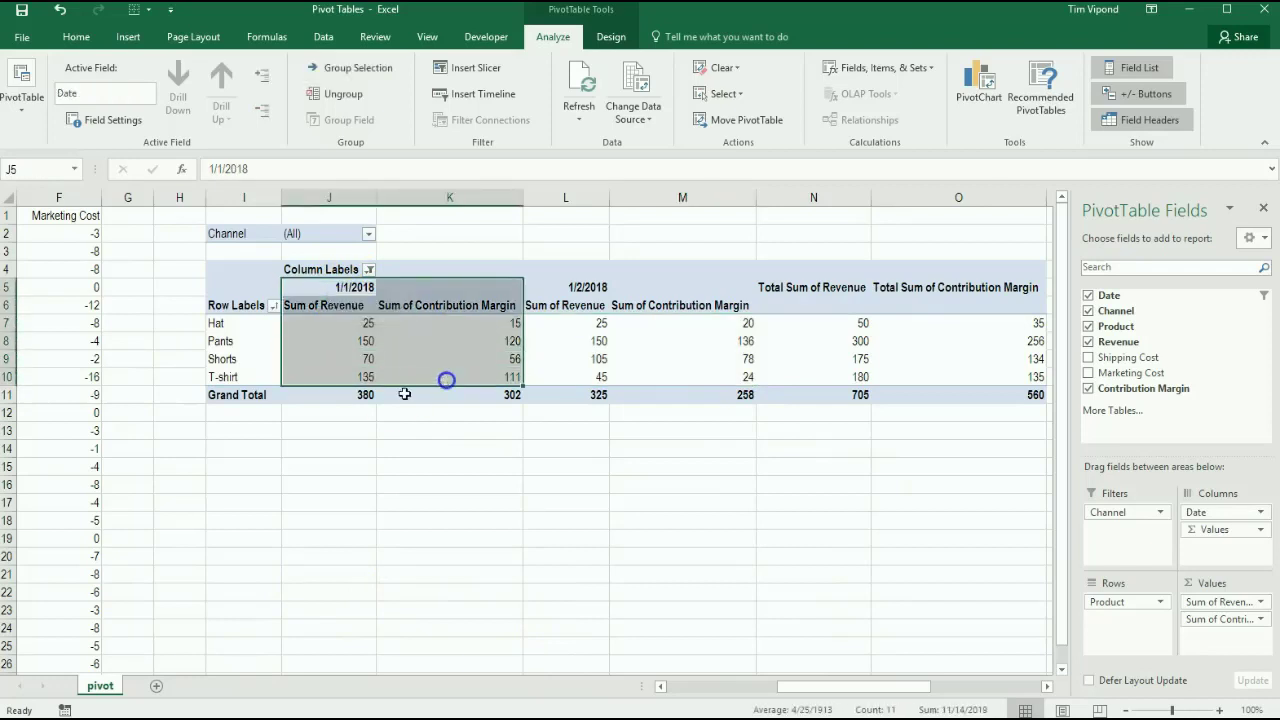
pyautogui.click(338, 395)
pyautogui.click(435, 395)
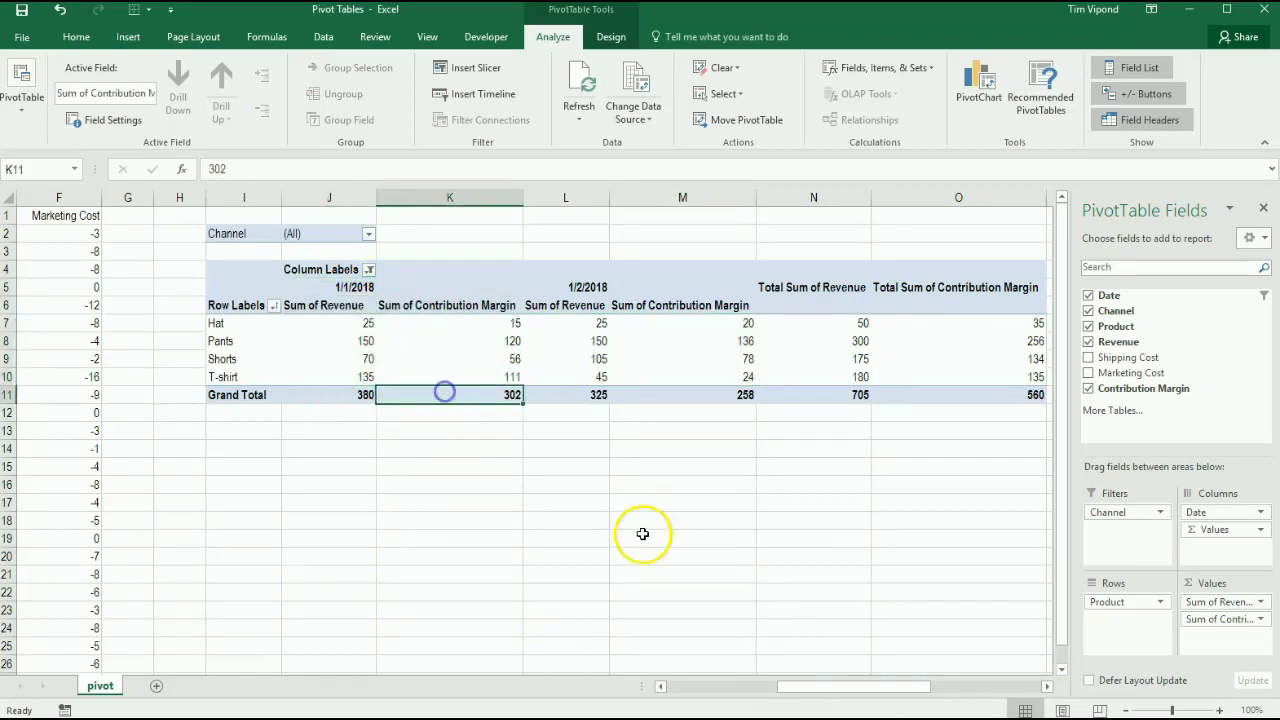
pyautogui.click(580, 396)
pyautogui.click(664, 395)
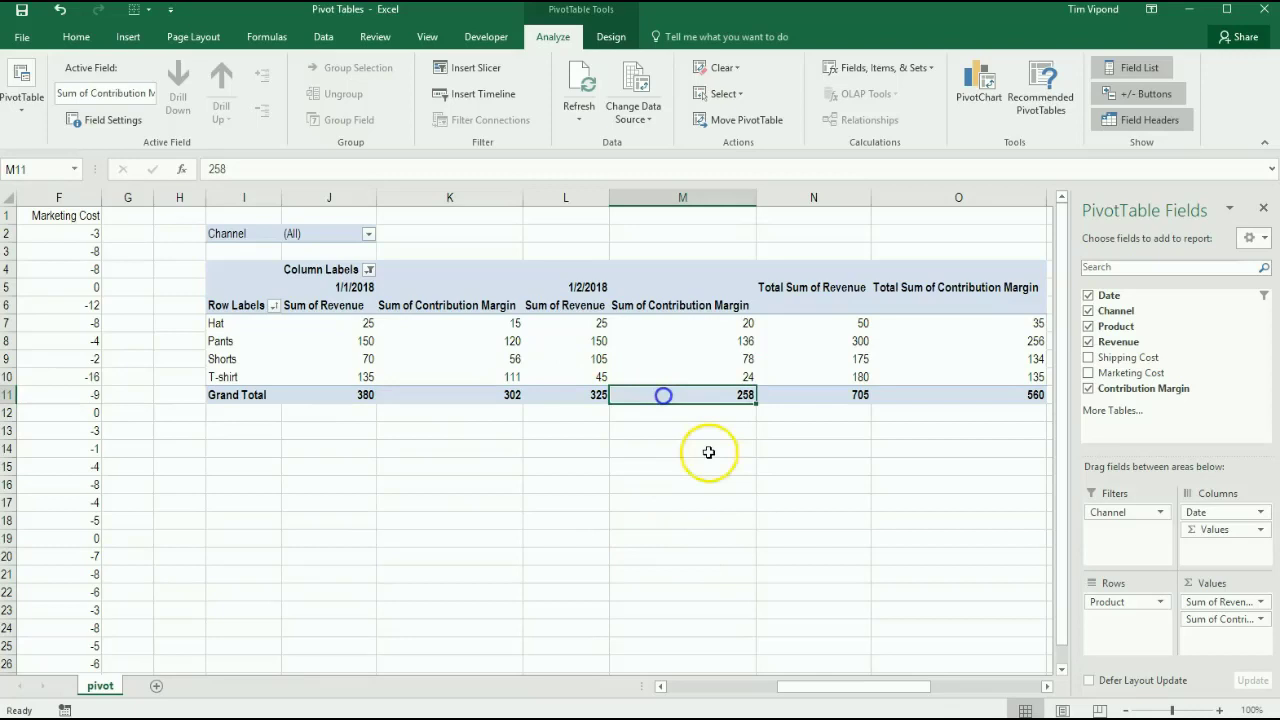
pyautogui.moveTo(880, 694); pyautogui.dragTo(903, 686)
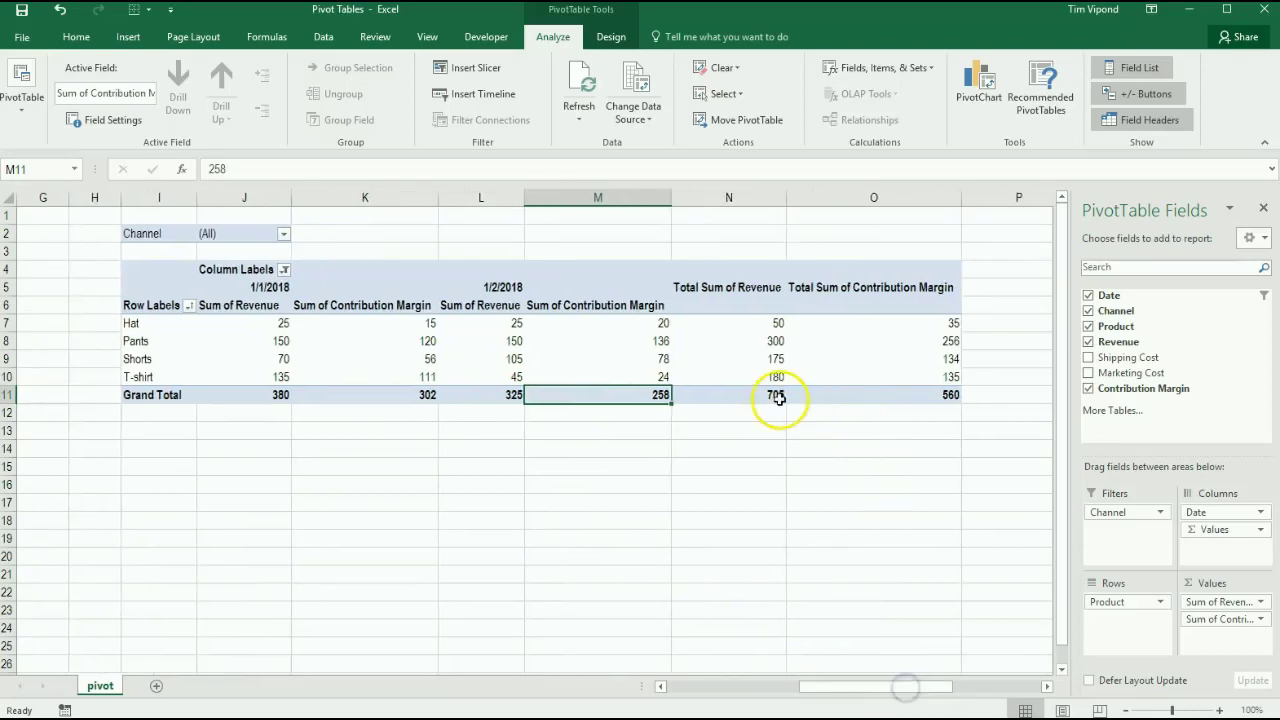
pyautogui.moveTo(771, 397); pyautogui.dragTo(823, 394)
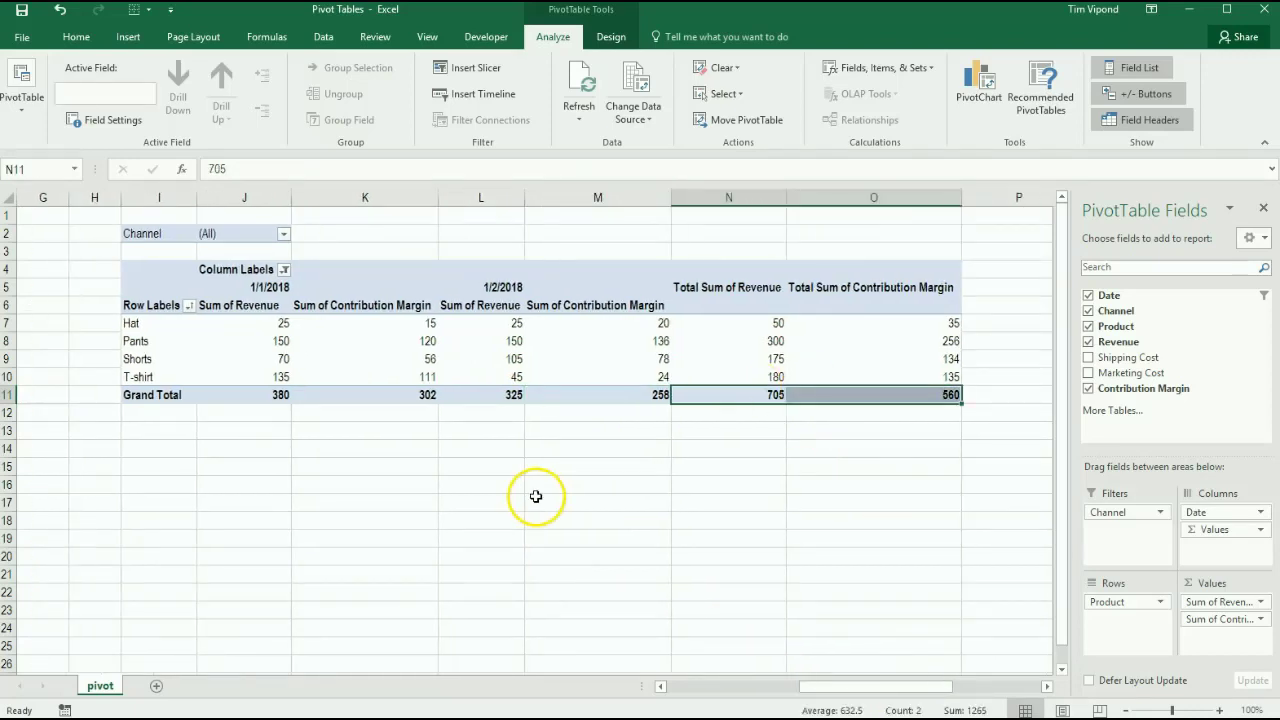
pyautogui.click(339, 424)
pyautogui.click(165, 300)
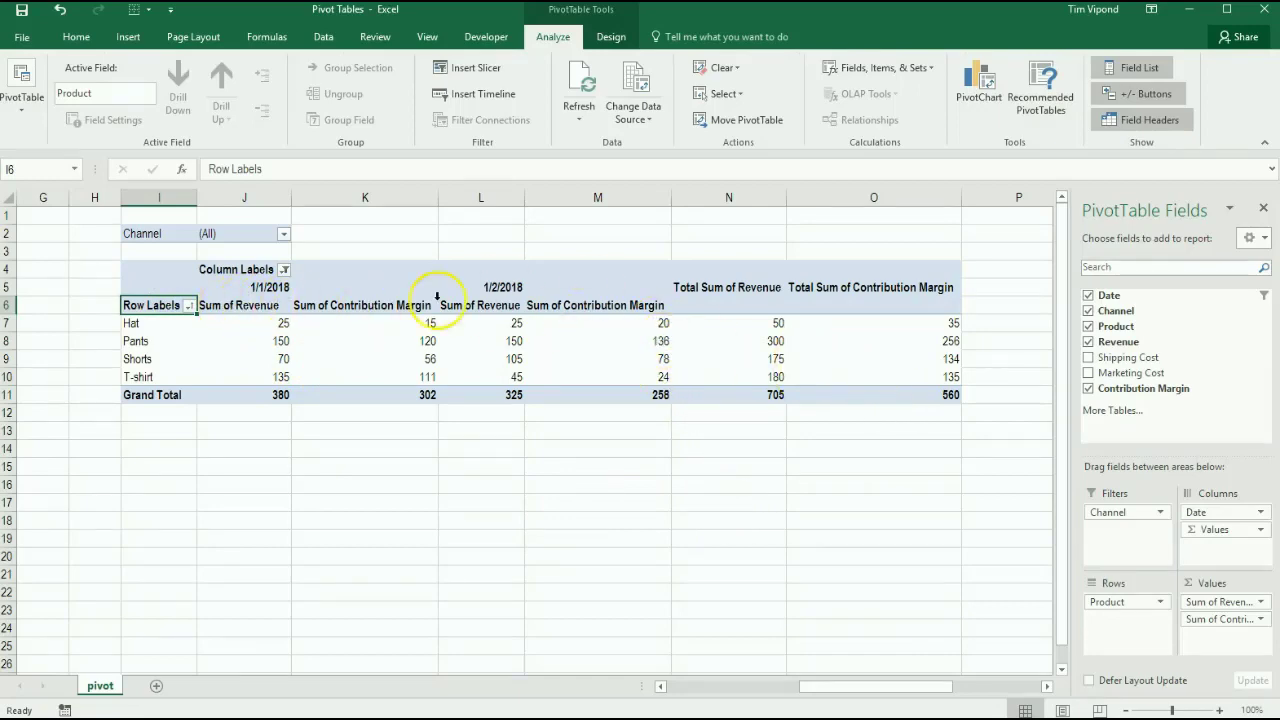
pyautogui.click(694, 687)
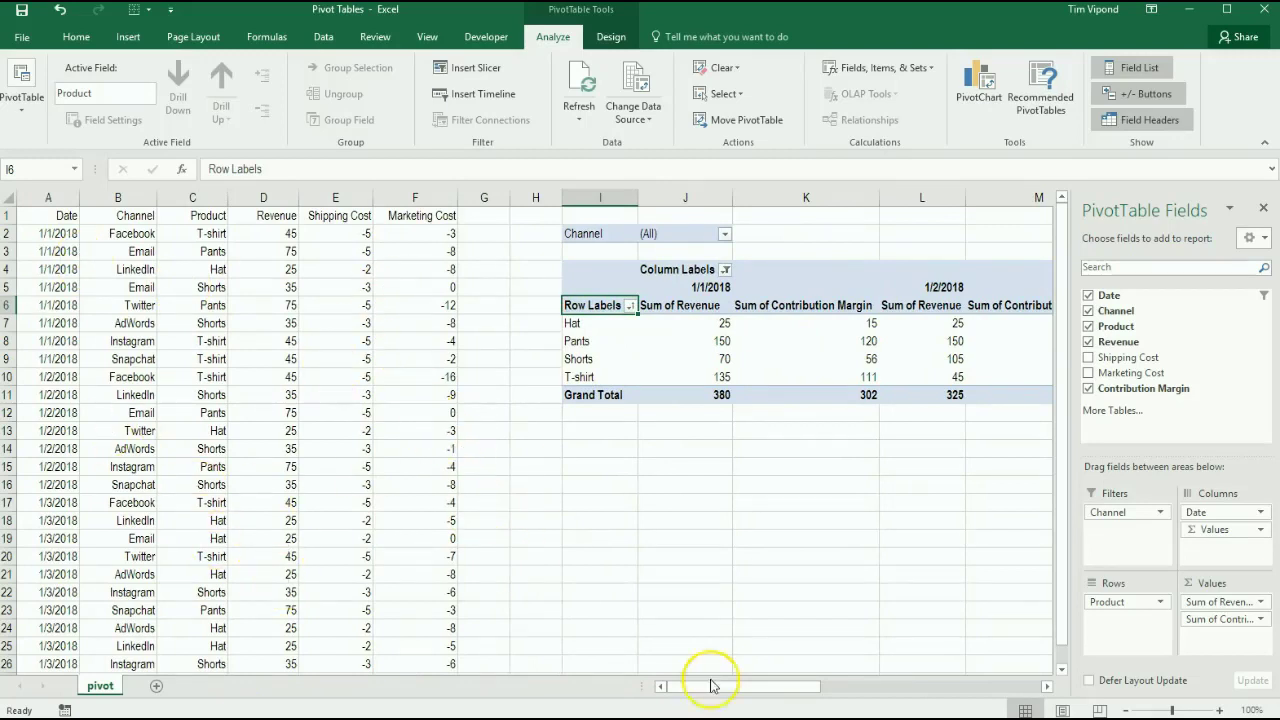
pyautogui.moveTo(66, 467); pyautogui.dragTo(398, 574)
pyautogui.moveTo(780, 690); pyautogui.dragTo(910, 690)
pyautogui.click(323, 302)
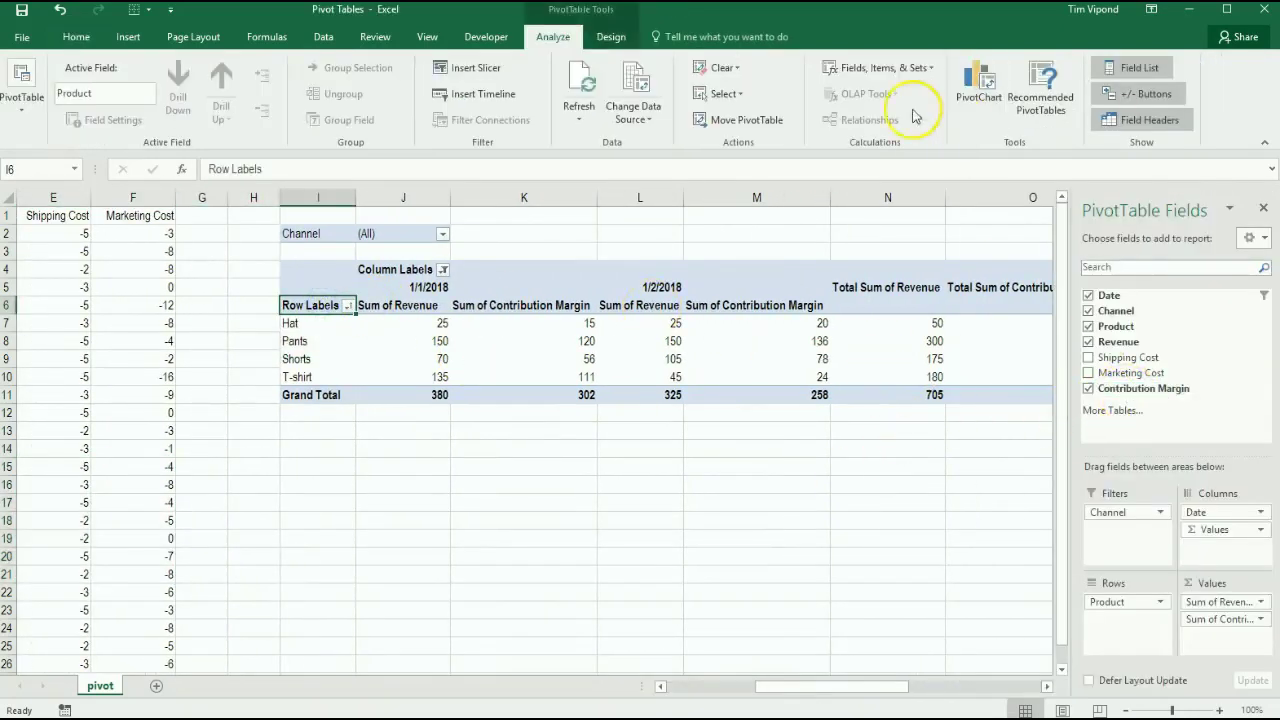
pyautogui.click(876, 67)
pyautogui.click(884, 96)
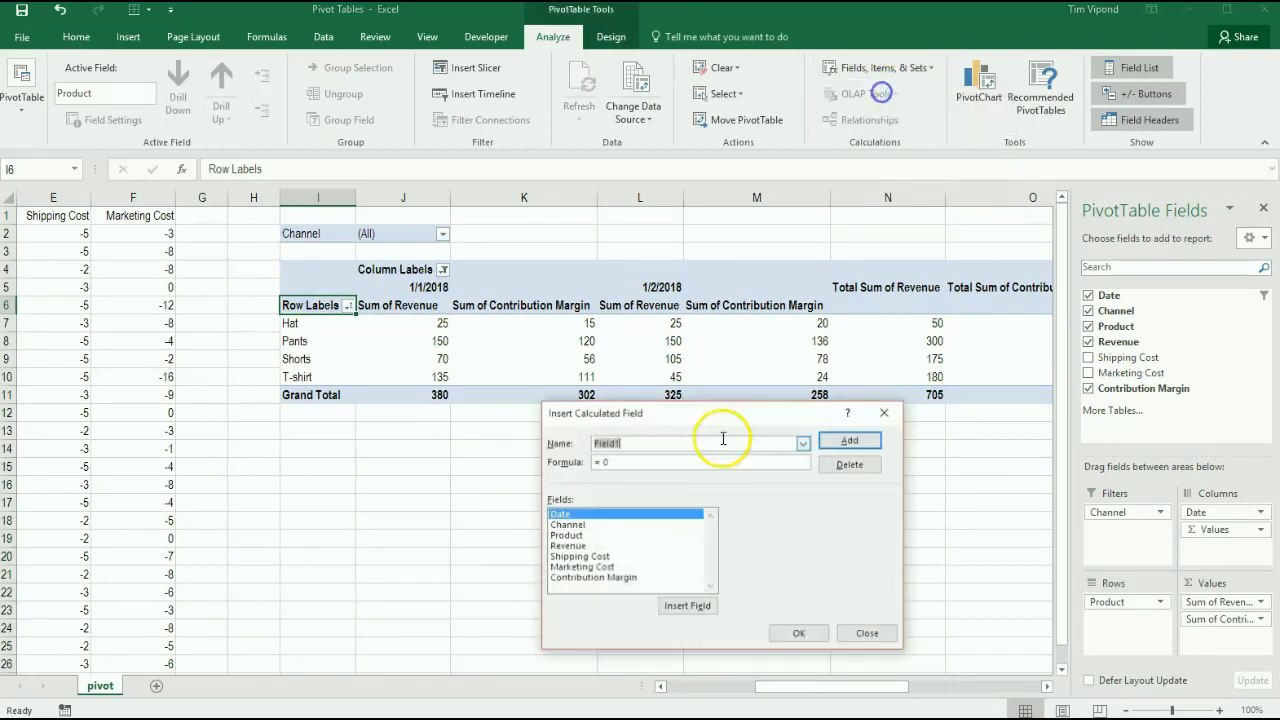
pyautogui.click(580, 578)
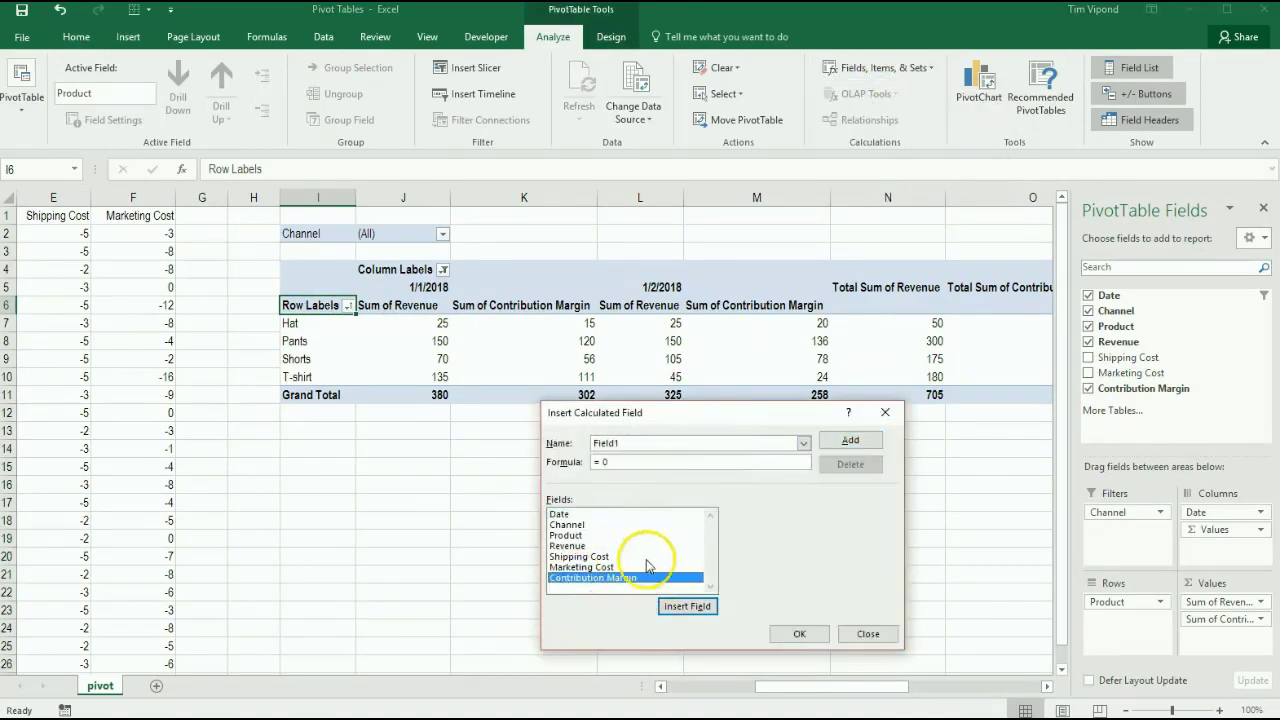
pyautogui.click(868, 634)
pyautogui.moveTo(808, 687); pyautogui.dragTo(856, 689)
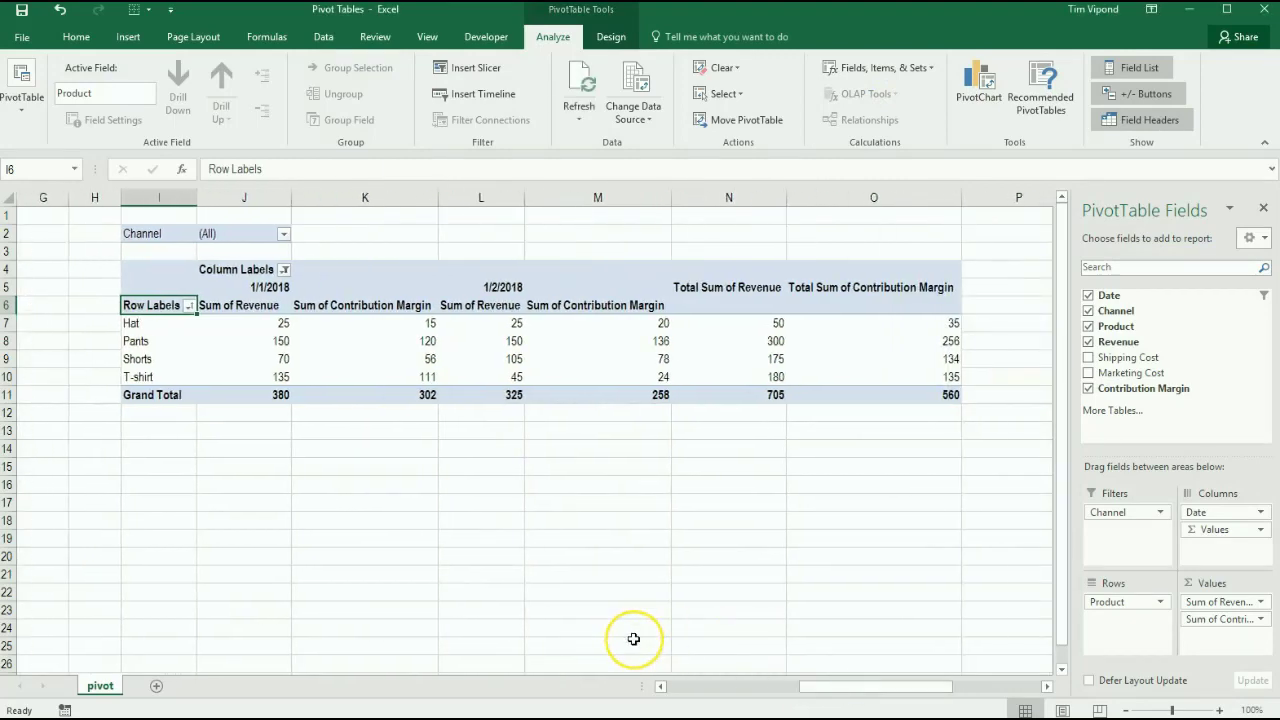